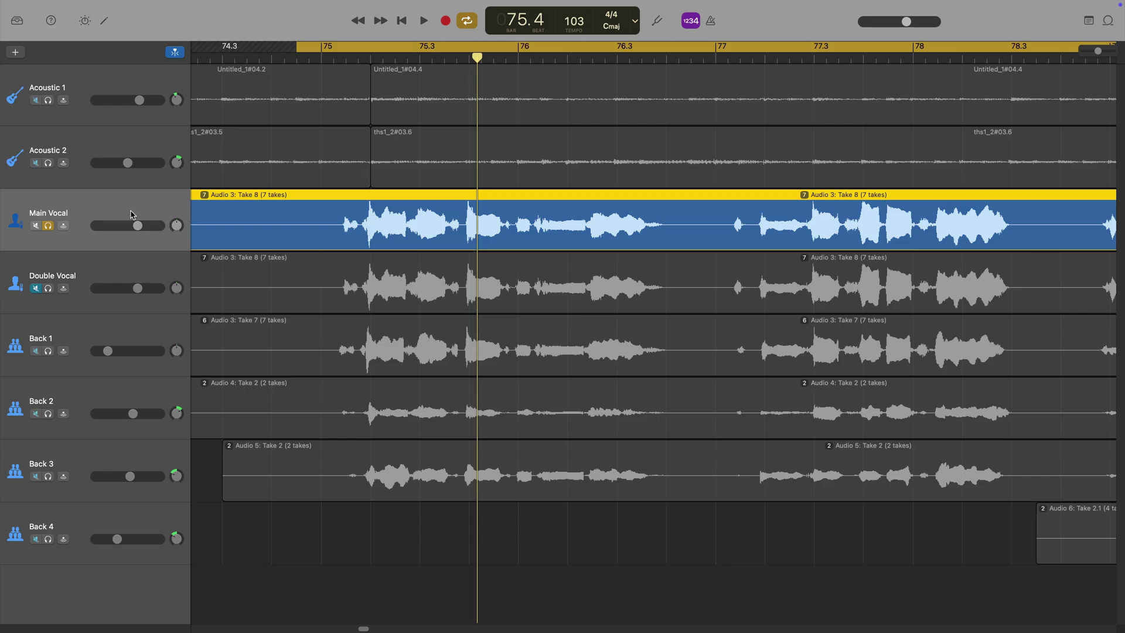
Open the Main Vocal audio editor, play the vocal, and set Pitch Correction to 50
click(105, 22)
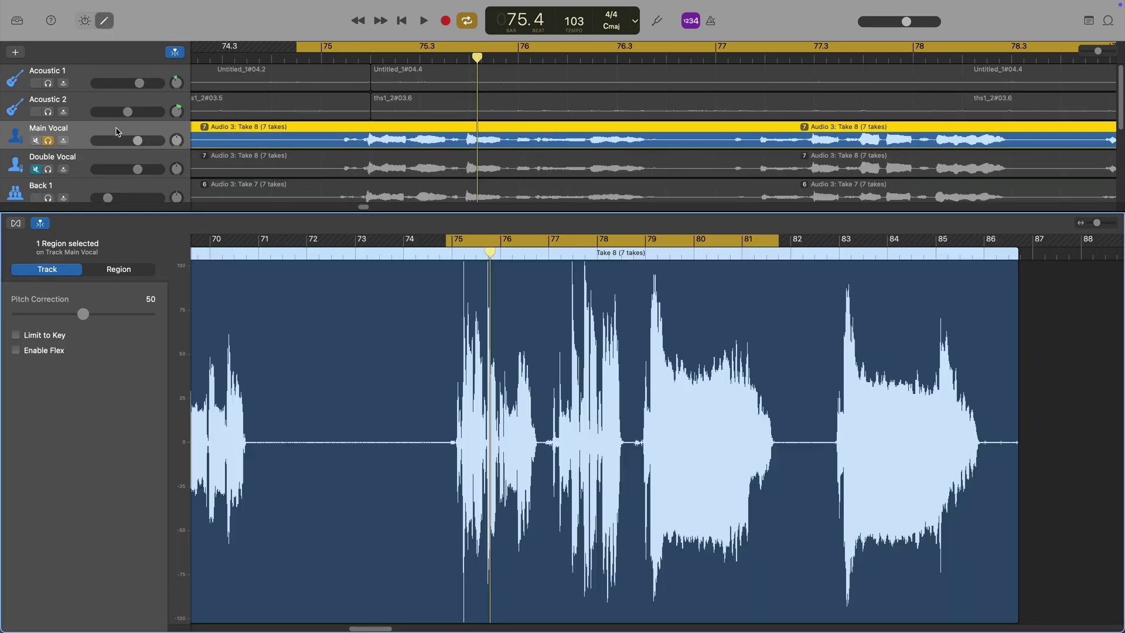
click(114, 271)
click(66, 271)
click(109, 271)
click(52, 268)
key(space)
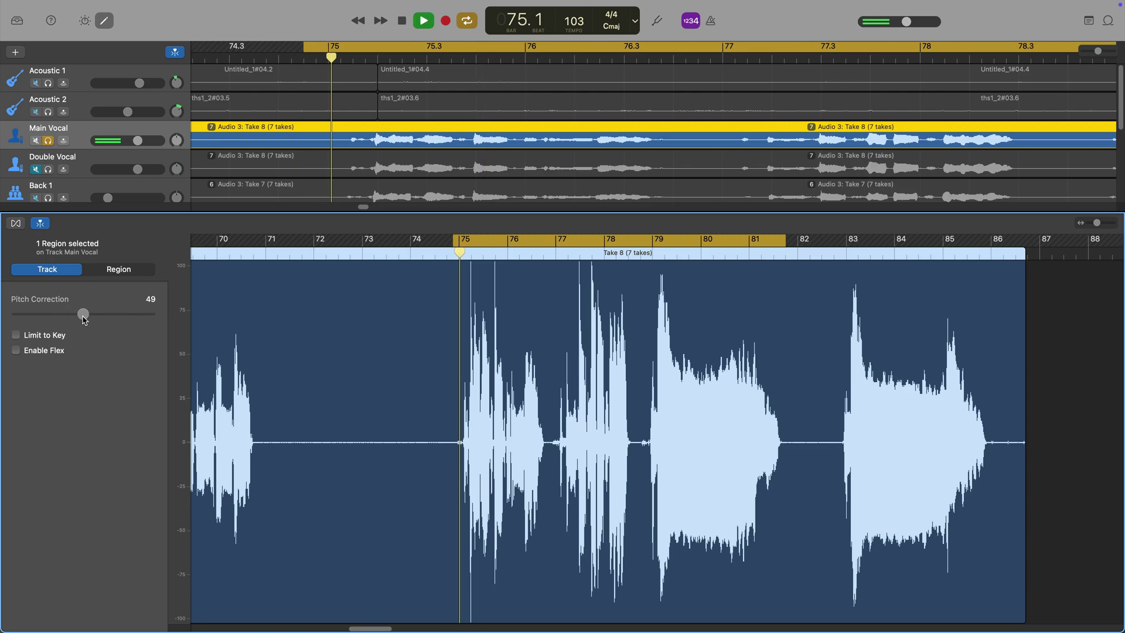
drag(83, 314, 18, 316)
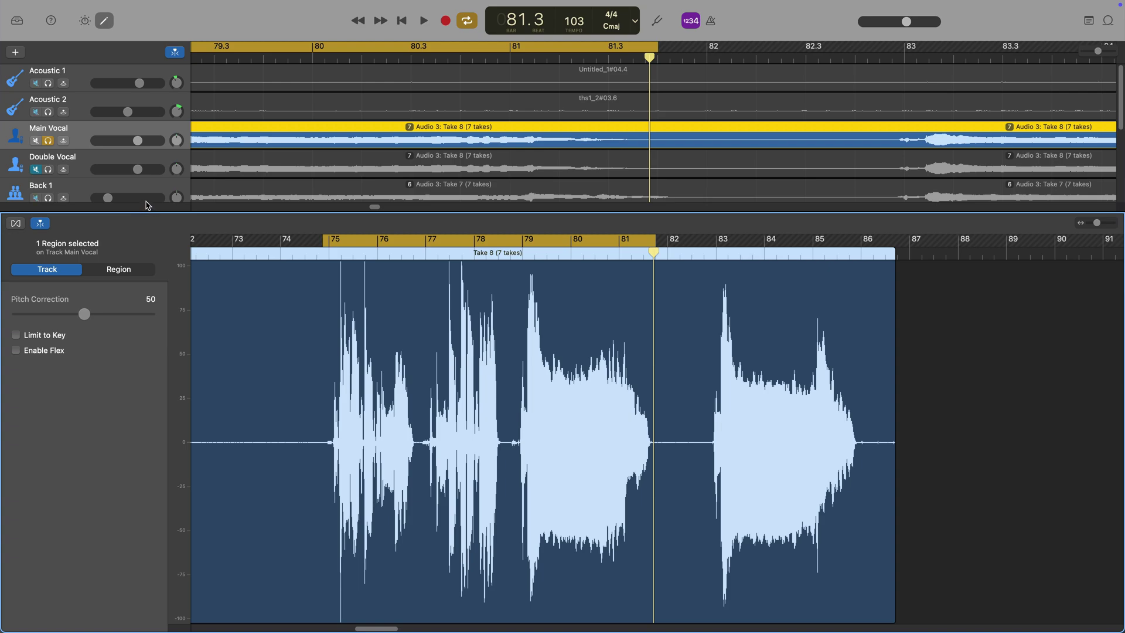
Keep the song key at C major and raise Main Vocal's Pitch Correction to 100
click(612, 27)
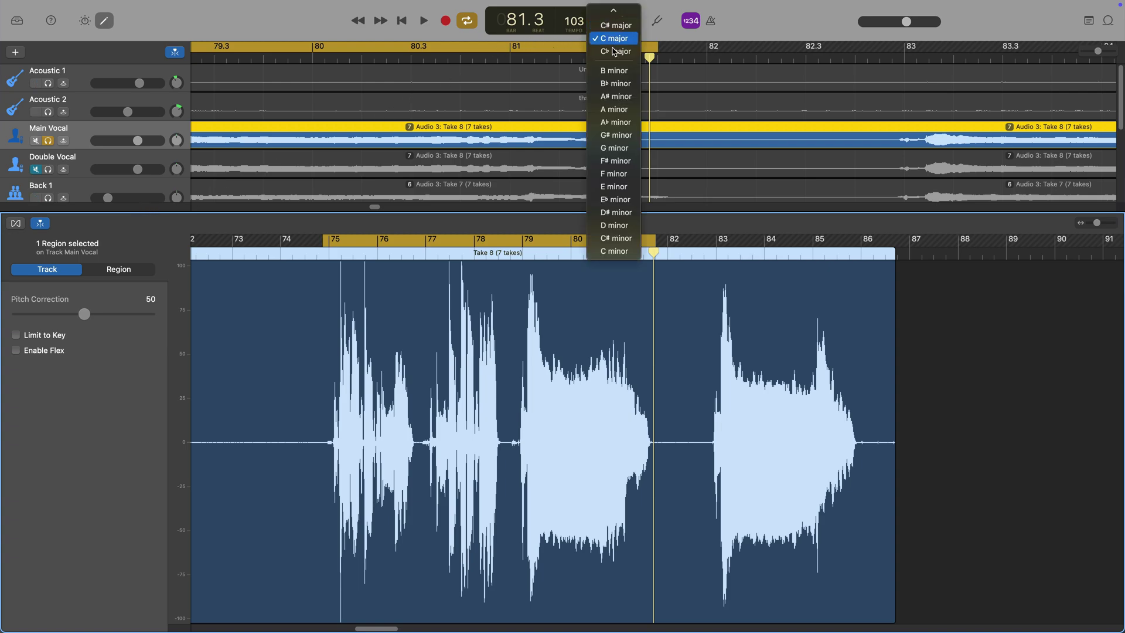
scroll(613, 59, up, 5)
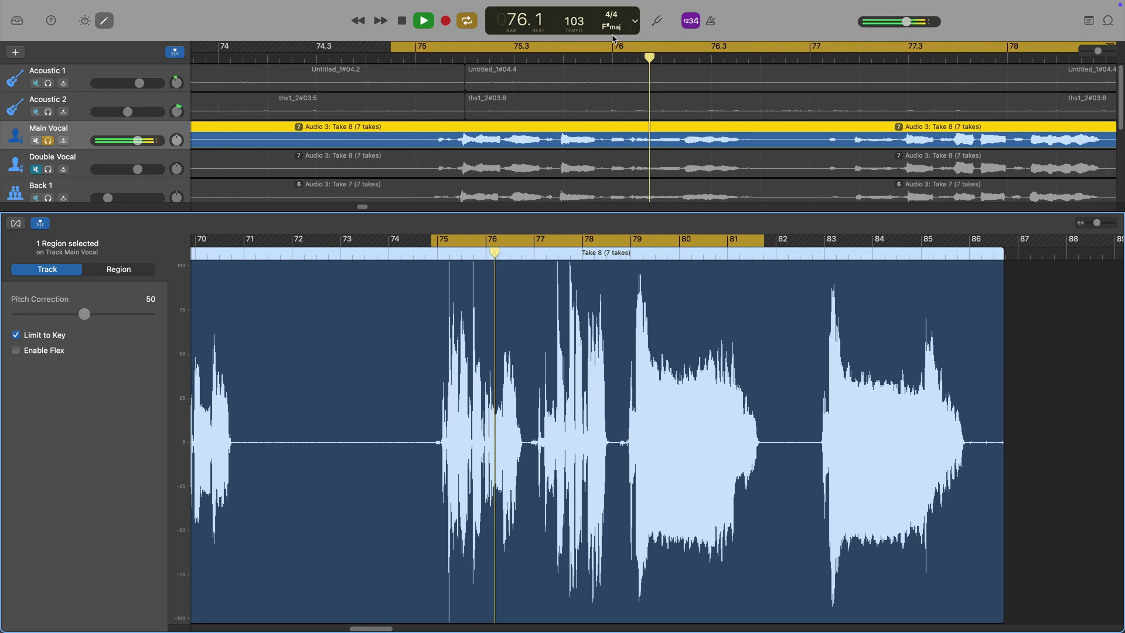
drag(85, 314, 148, 316)
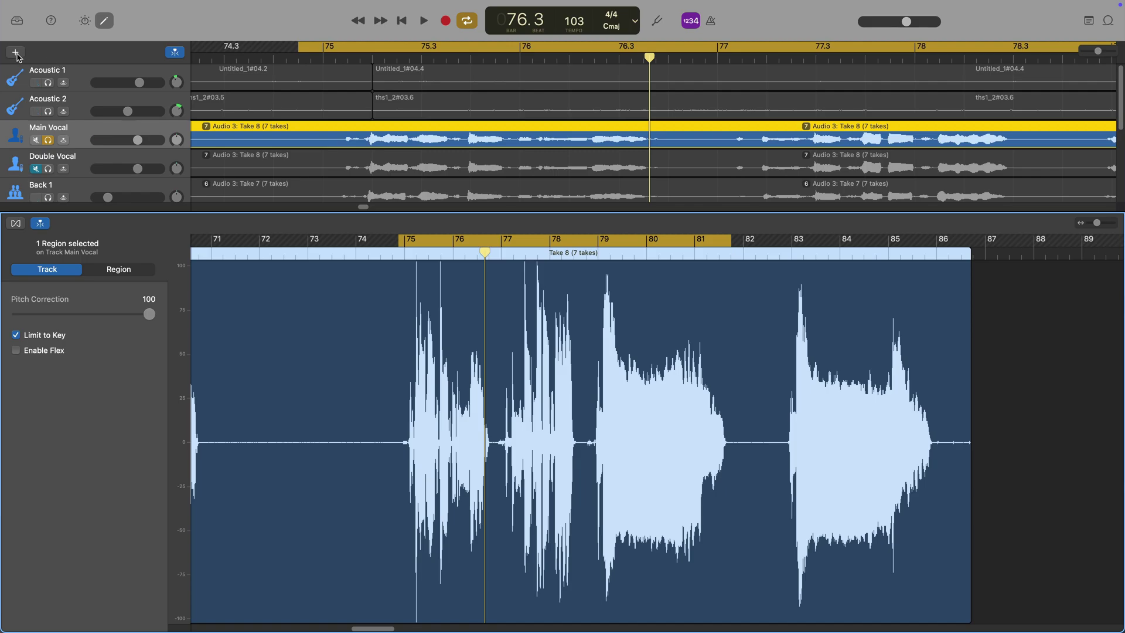
Add a soloed Classic Electric Piano software-instrument track and show the Musical Typing keyboard
click(16, 53)
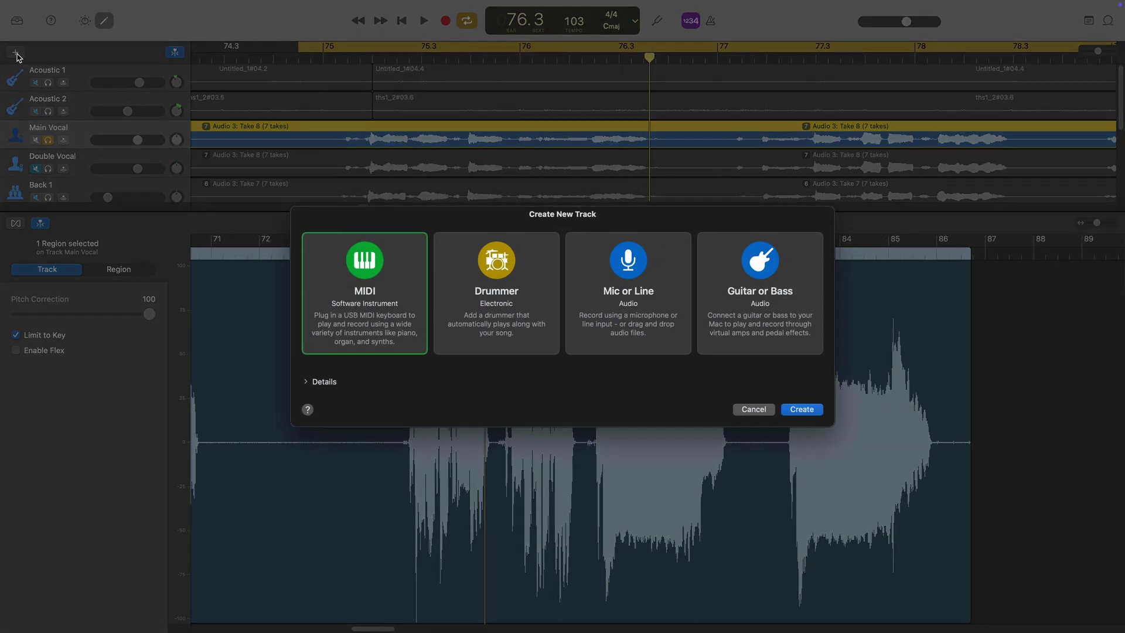
double_click(392, 265)
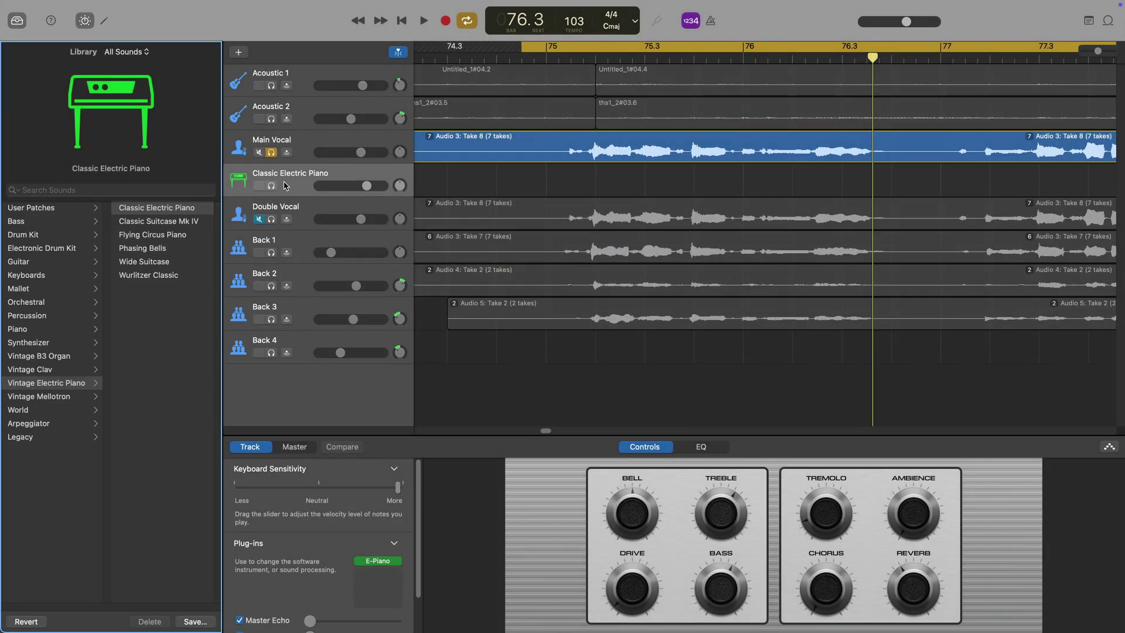
click(271, 186)
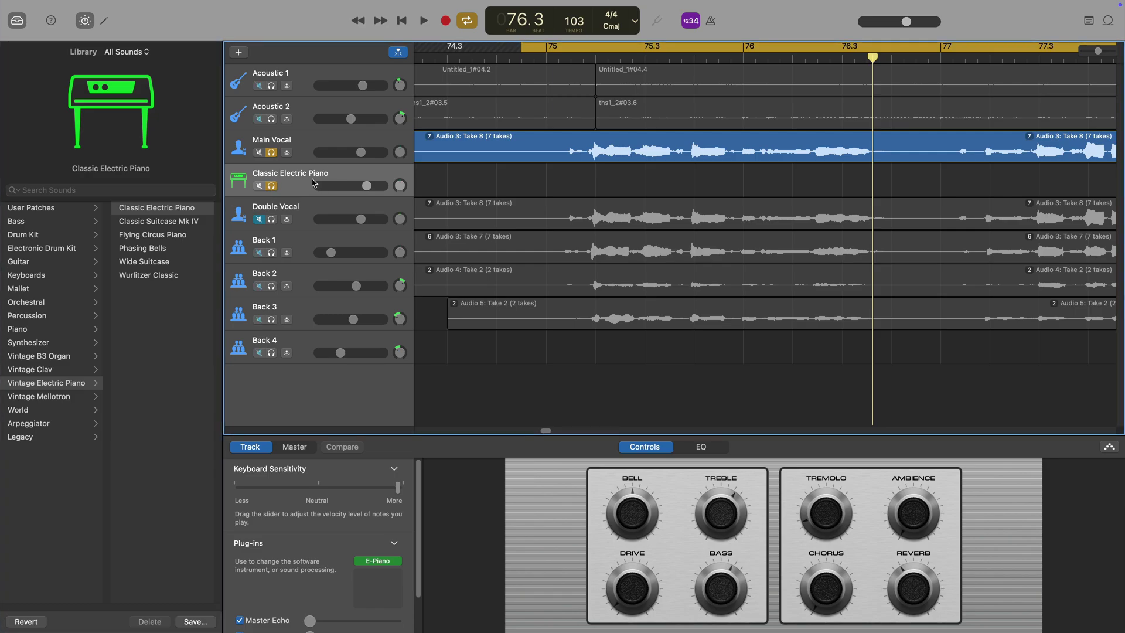
click(308, 7)
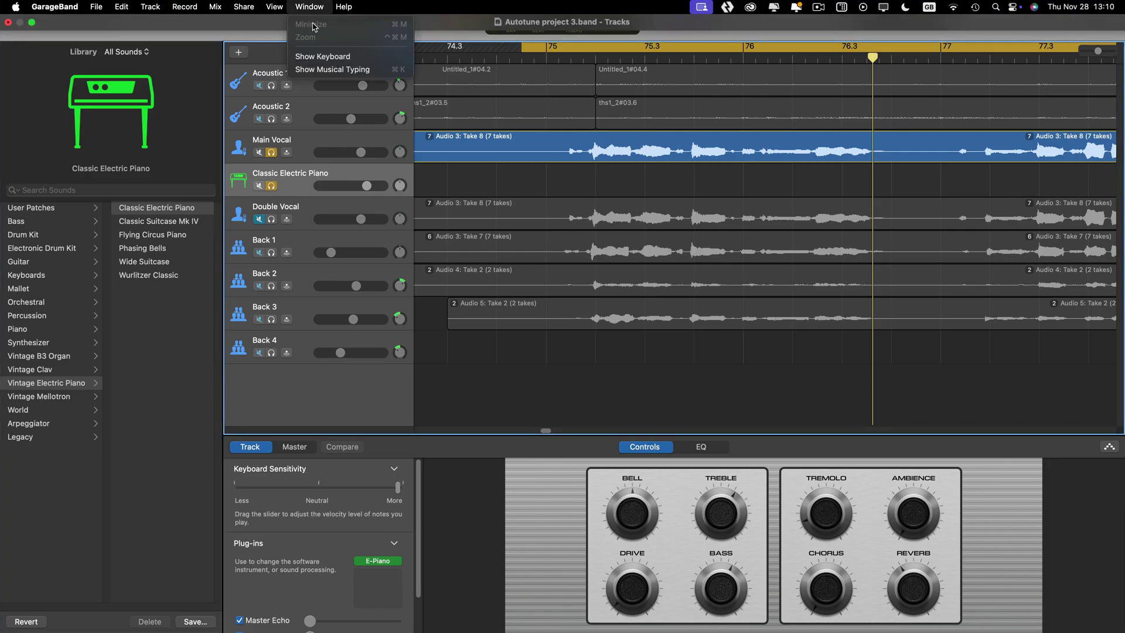
click(329, 70)
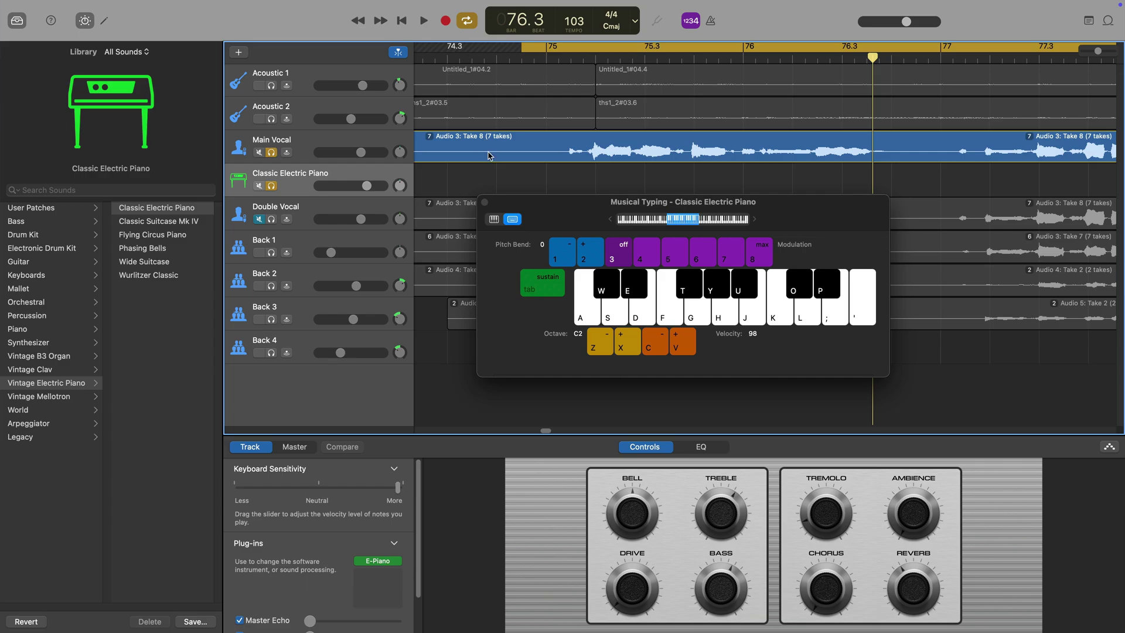
key(f)
key(h)
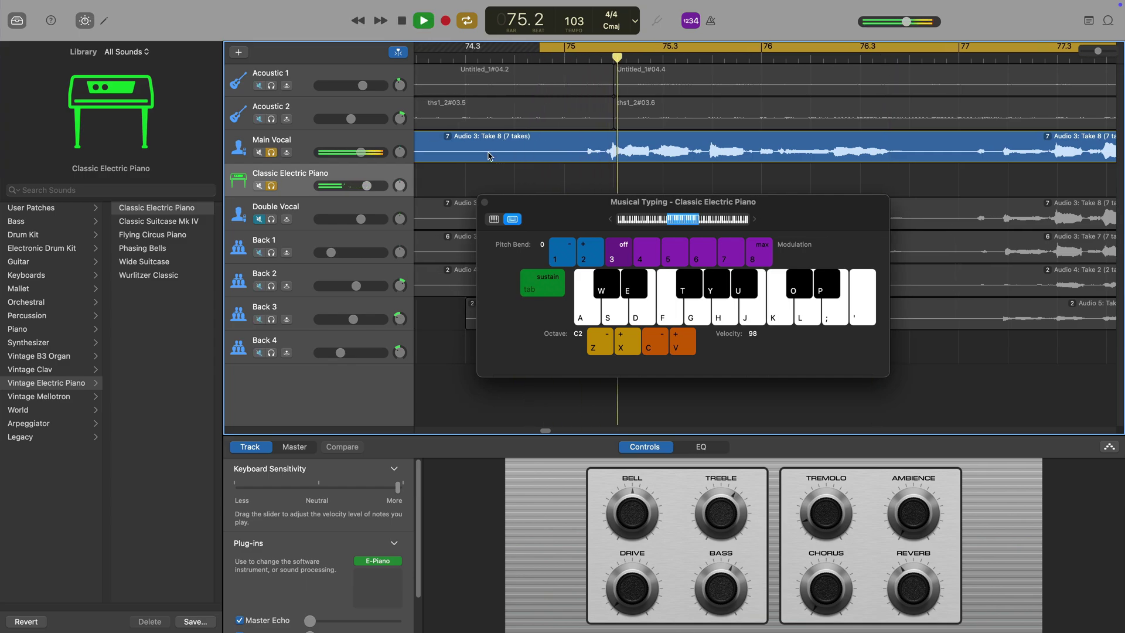
key(k)
key(k)
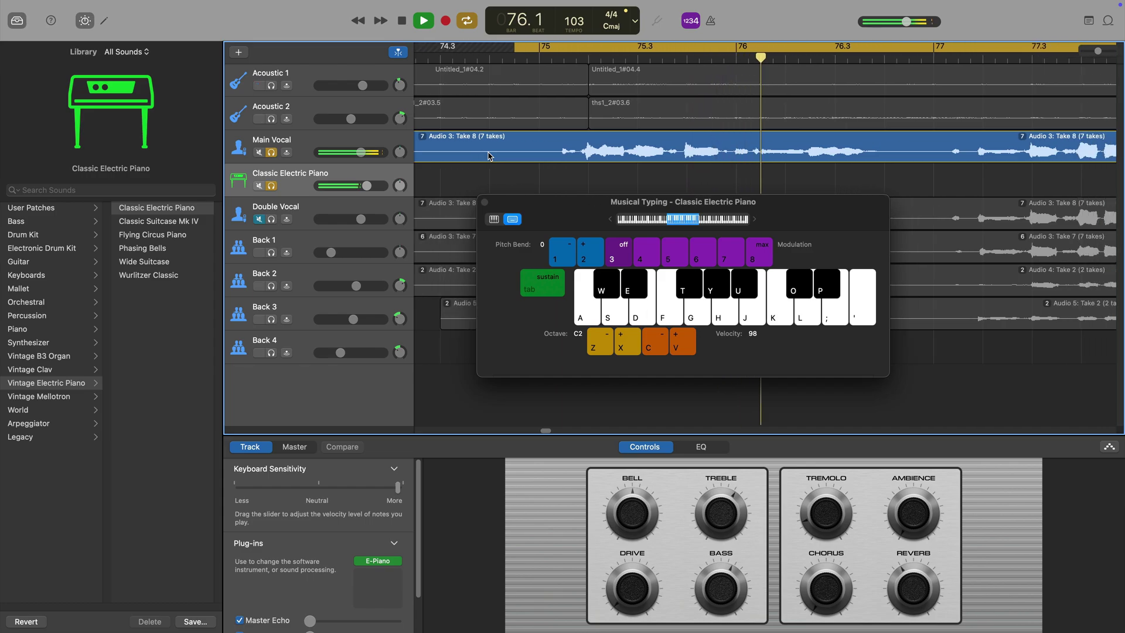
key(l)
key(k)
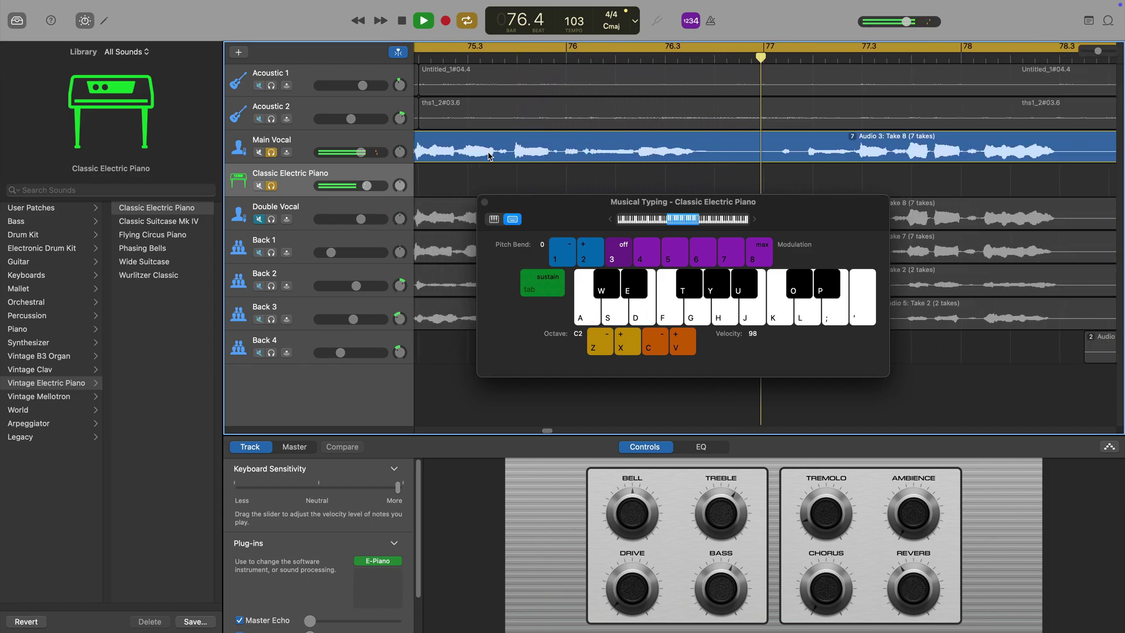
key(k)
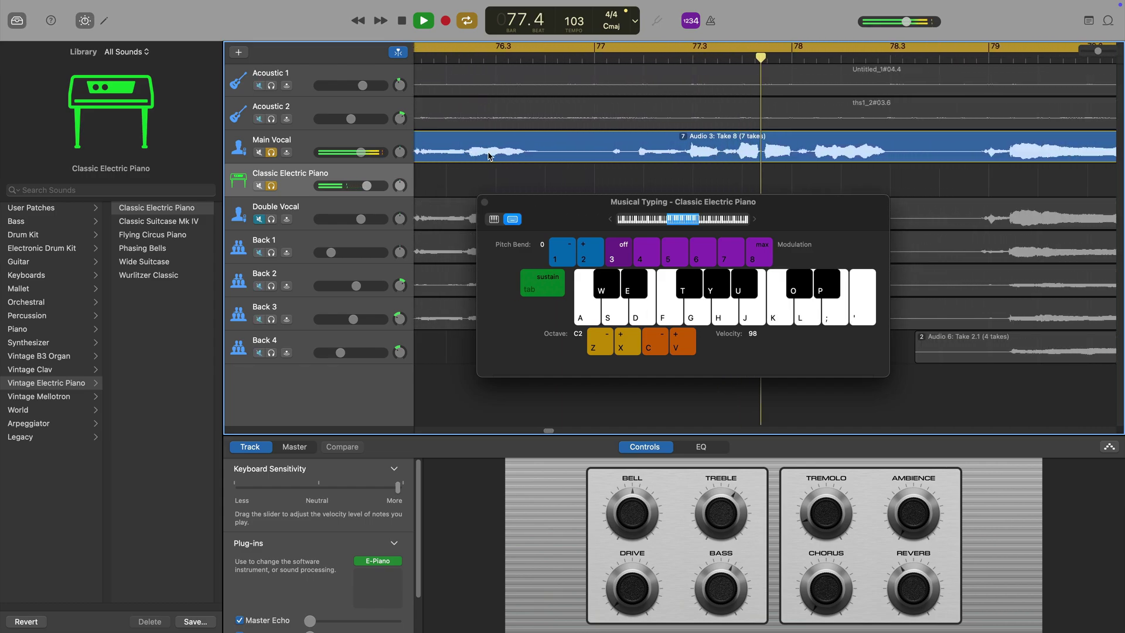
key(l)
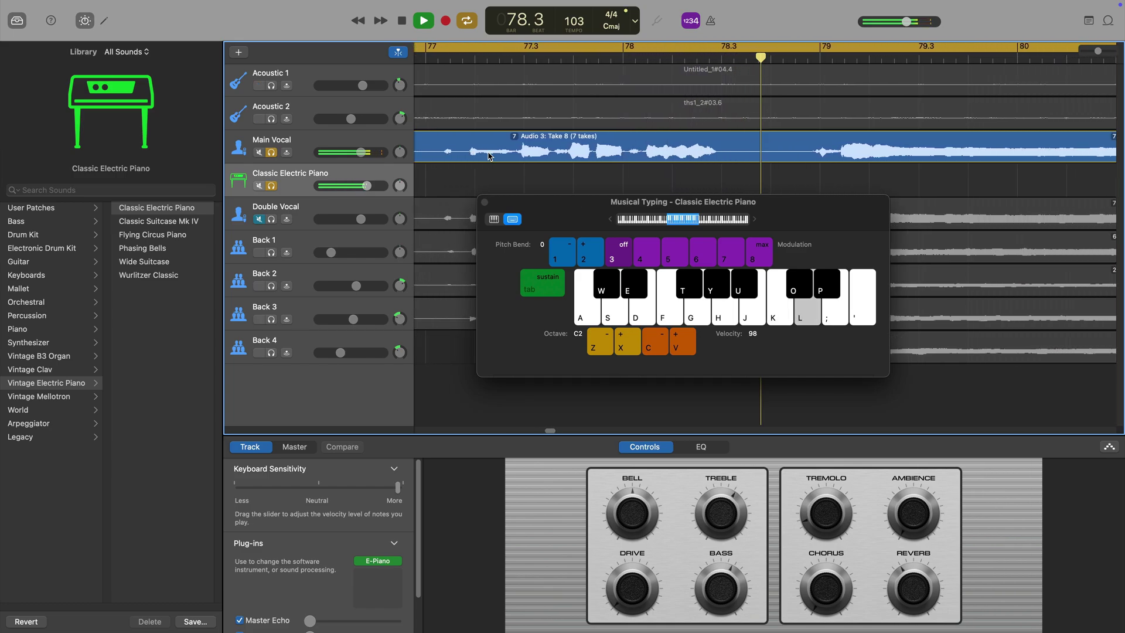
key(k)
key(semicolon)
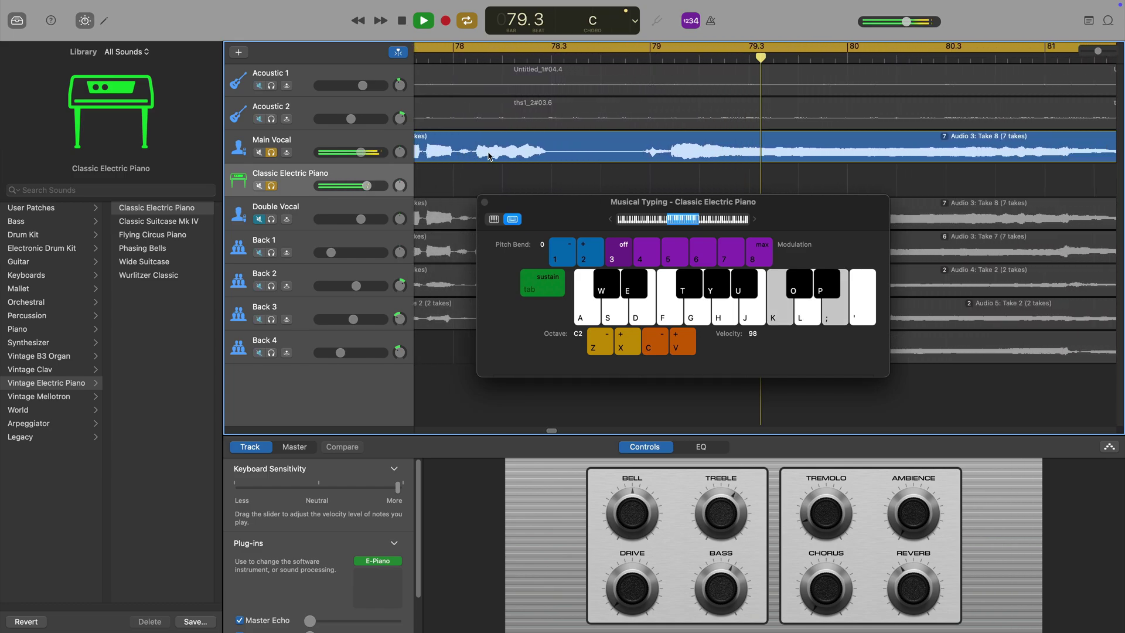
key(l)
key(apostrophe)
key(k)
key(semicolon)
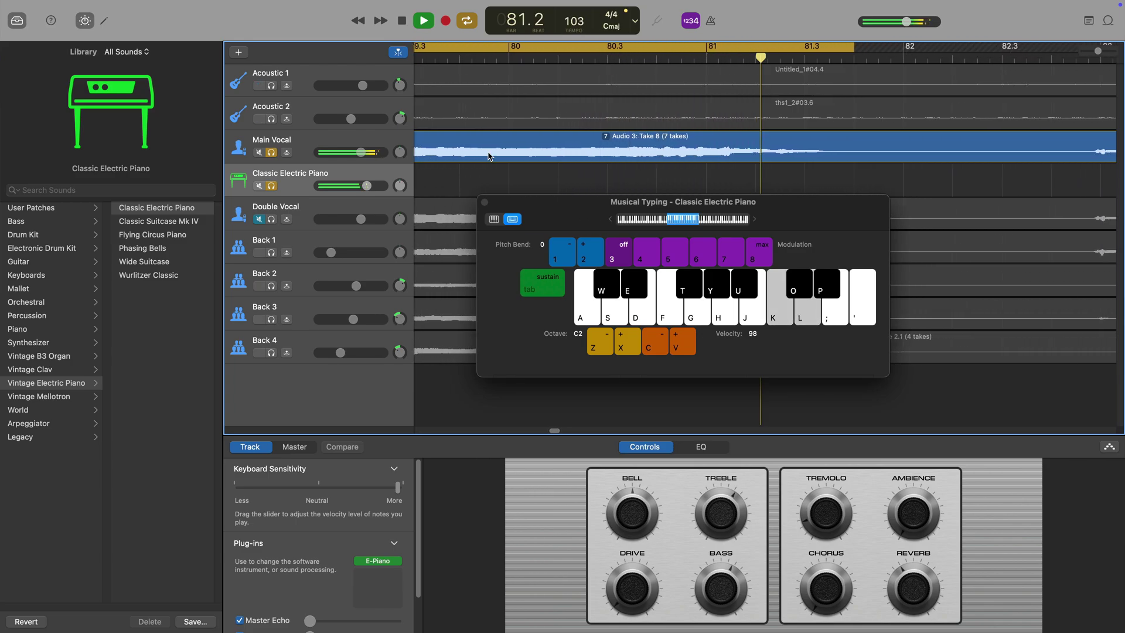
key(s)
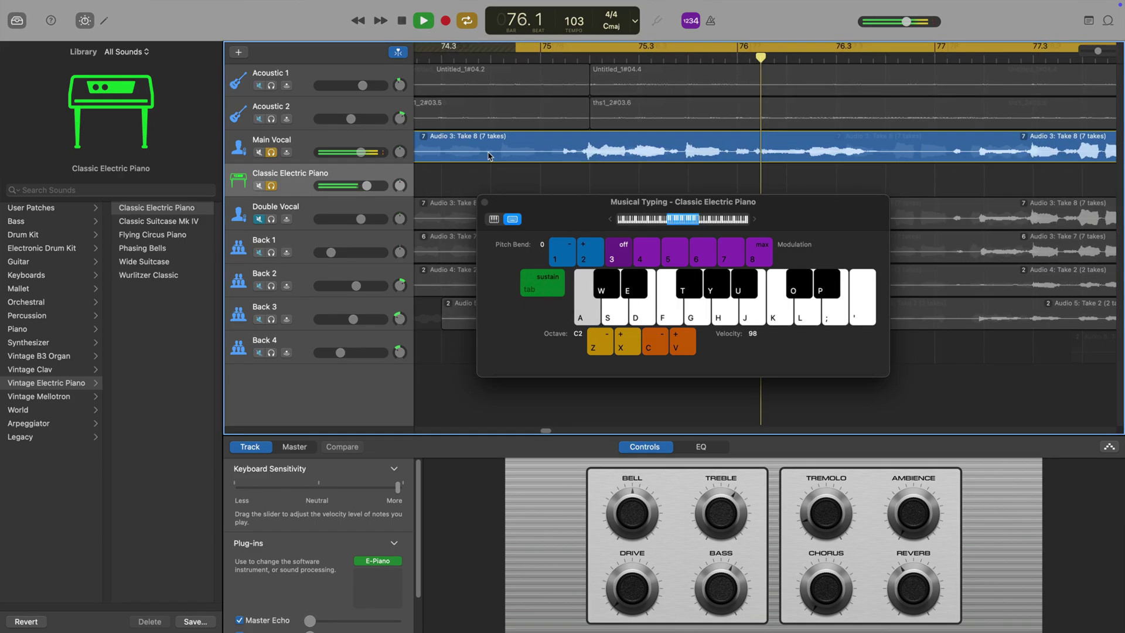
key(space)
Re-choose C major as the project key and select the Main Vocal track
click(615, 28)
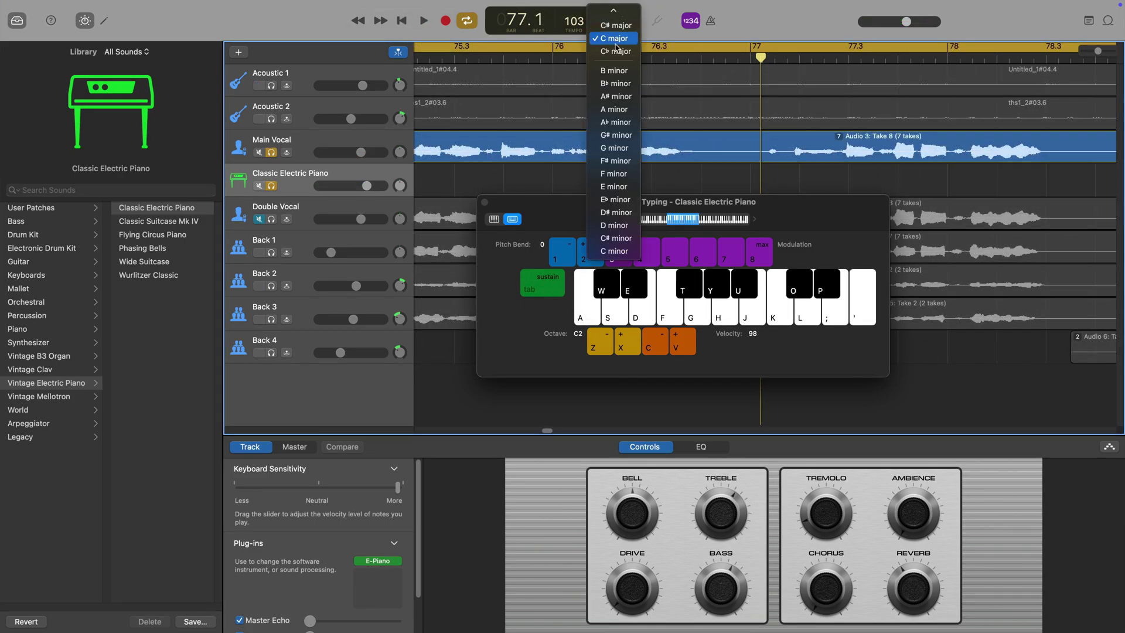
scroll(616, 50, up, 5)
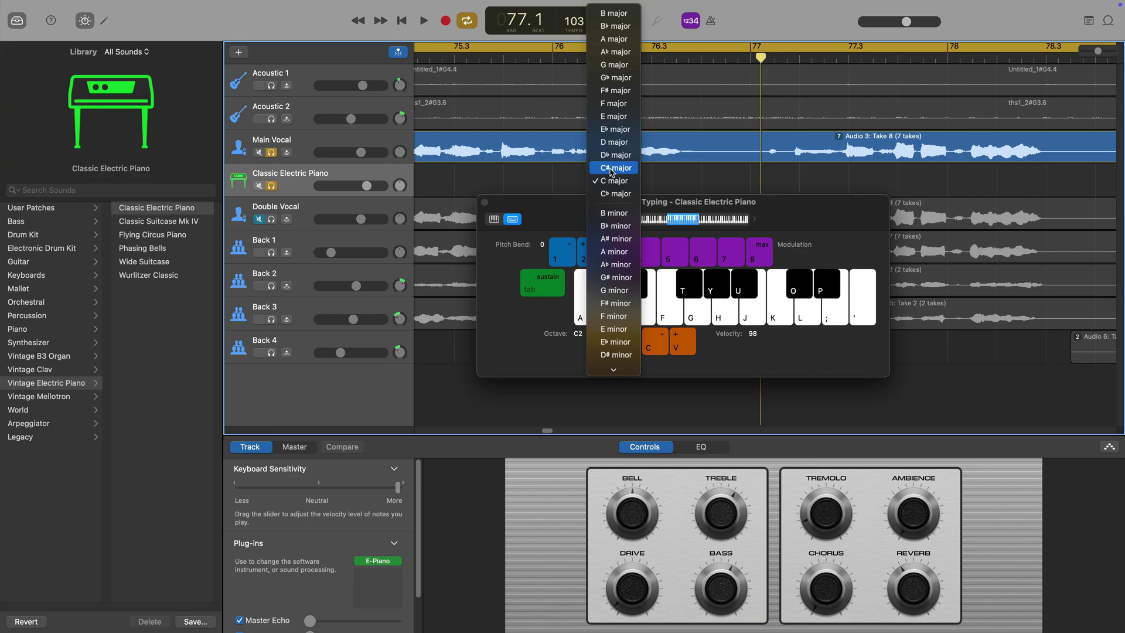
click(612, 181)
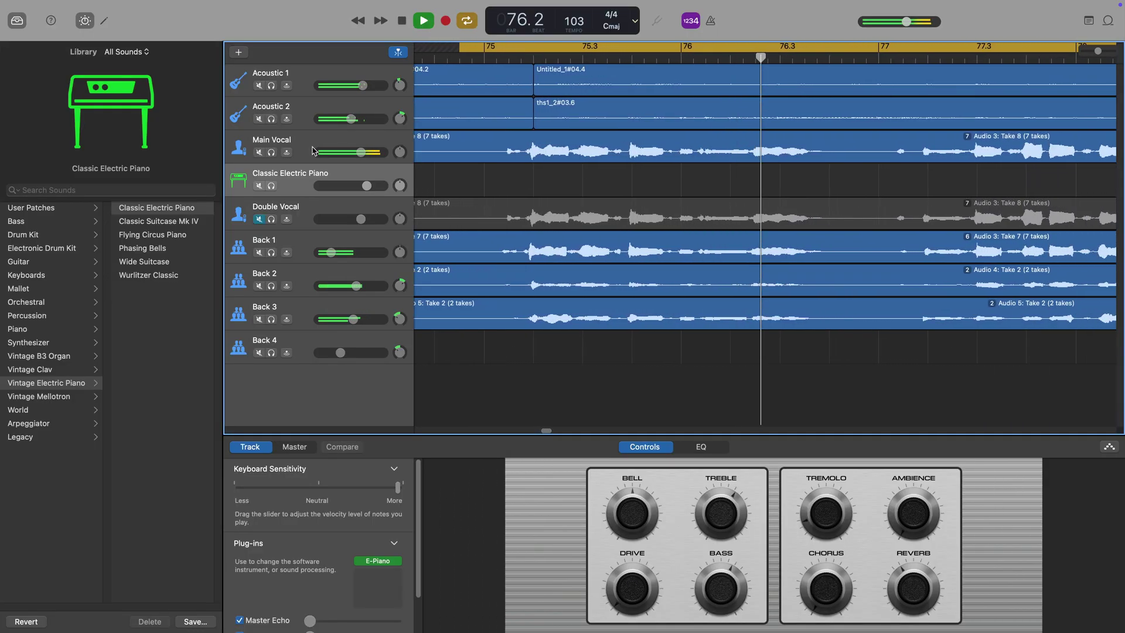
click(287, 162)
Open the audio editor for the Main Vocal region
click(98, 26)
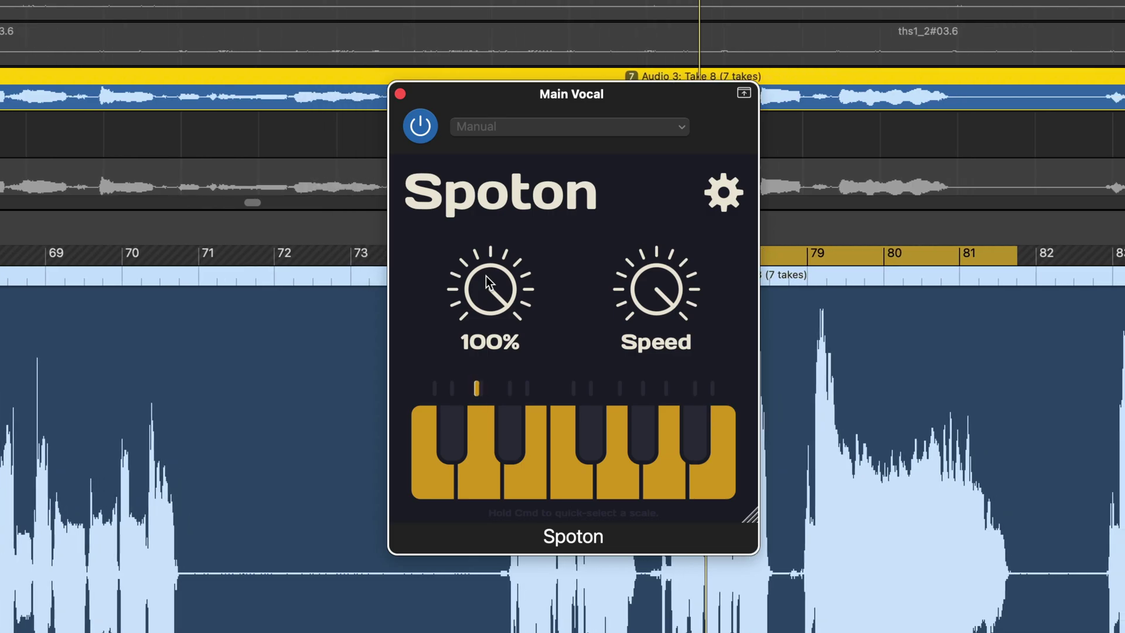
Lower Spoton's Amount knob to about 85% and its Speed knob to about 31%
drag(487, 282, 477, 320)
drag(477, 319, 463, 363)
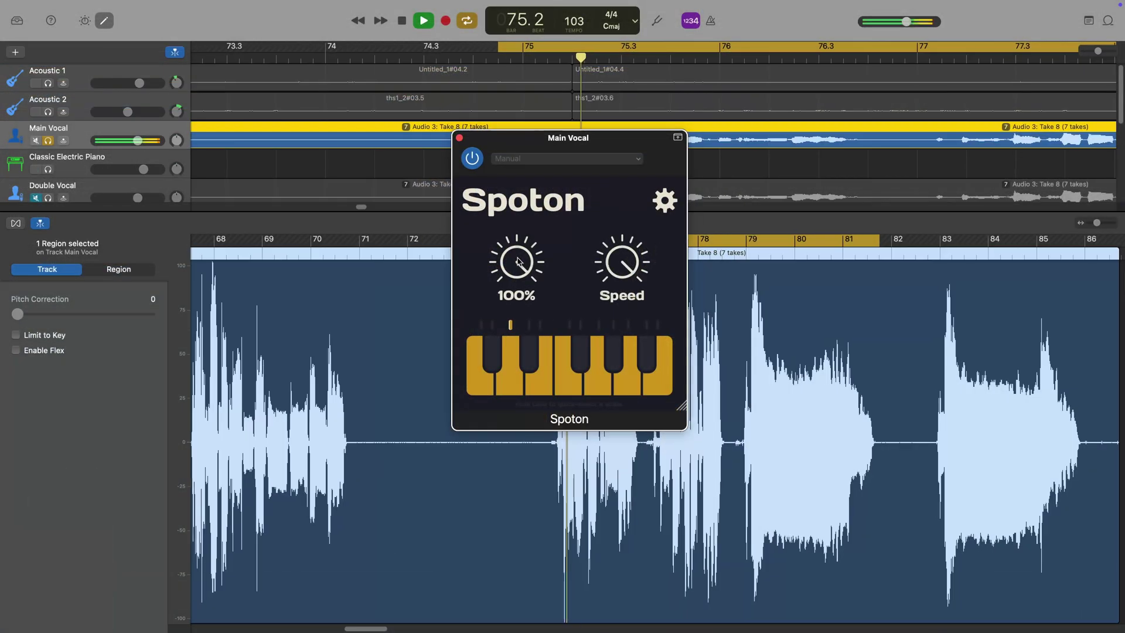
drag(517, 257, 518, 263)
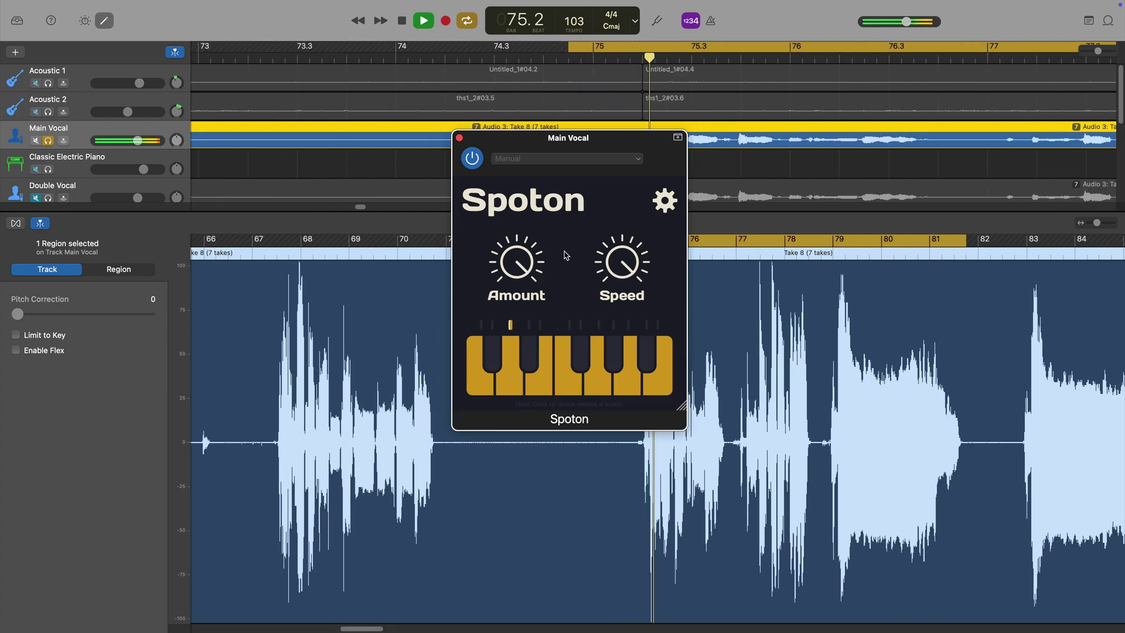
drag(613, 266, 605, 334)
mouse_move(491, 269)
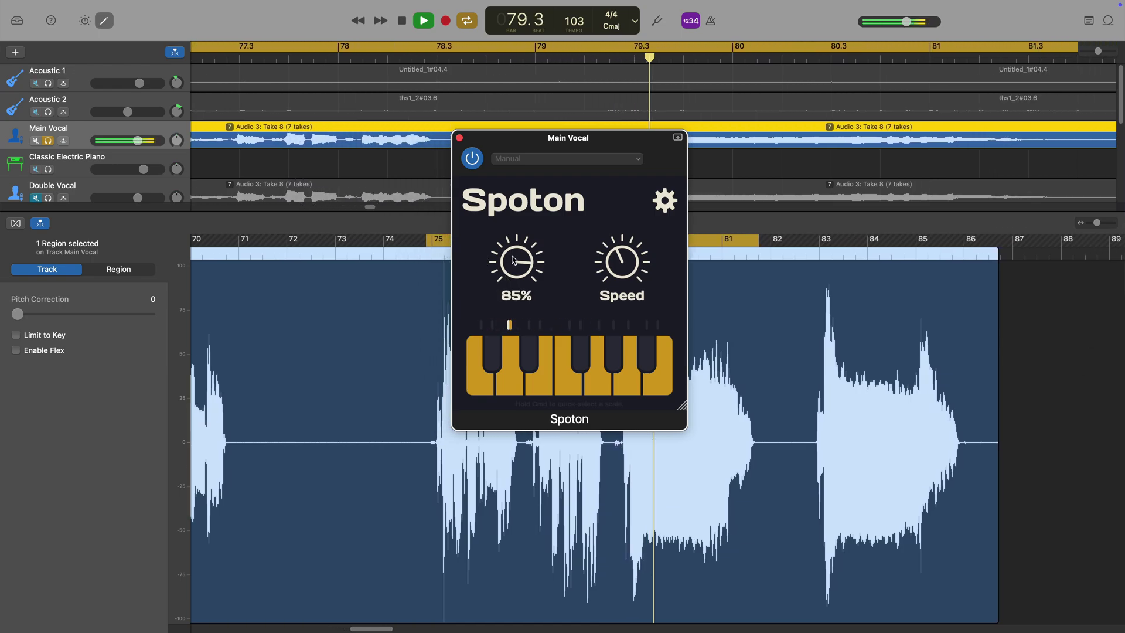
drag(601, 264, 571, 277)
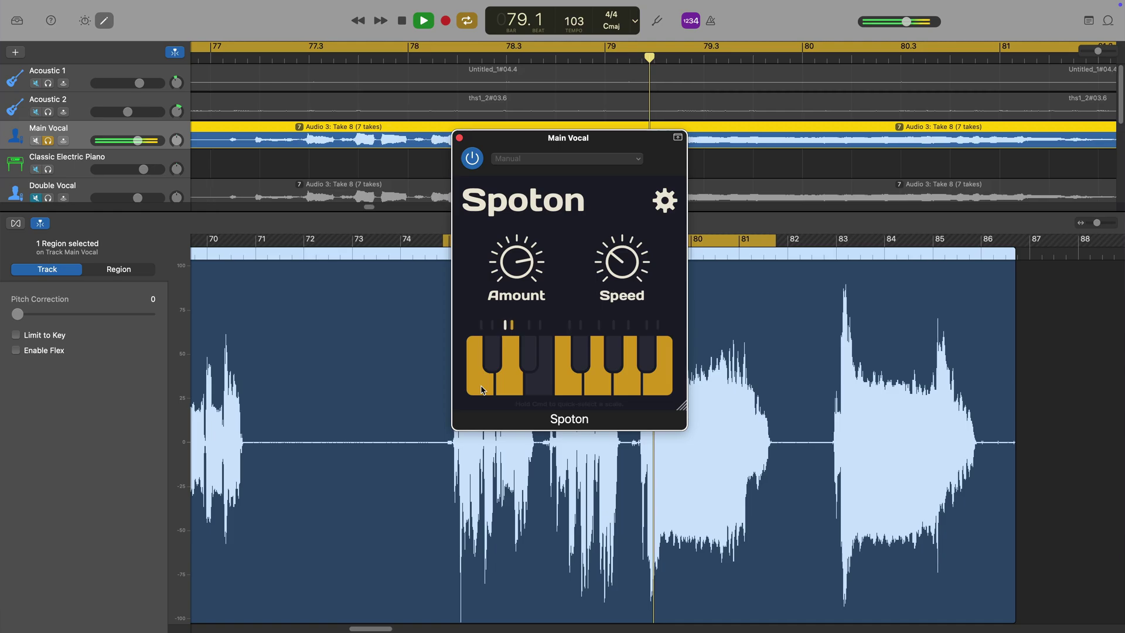
Switch off several notes, including the highest ones, on Spoton's note keyboard
click(595, 384)
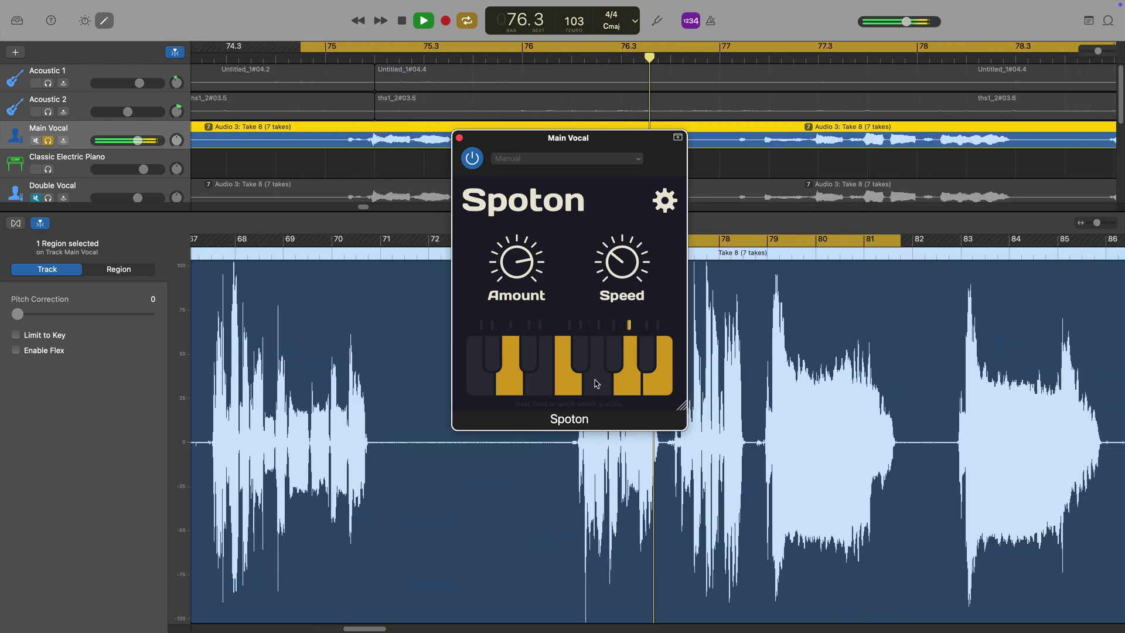
click(652, 385)
click(632, 387)
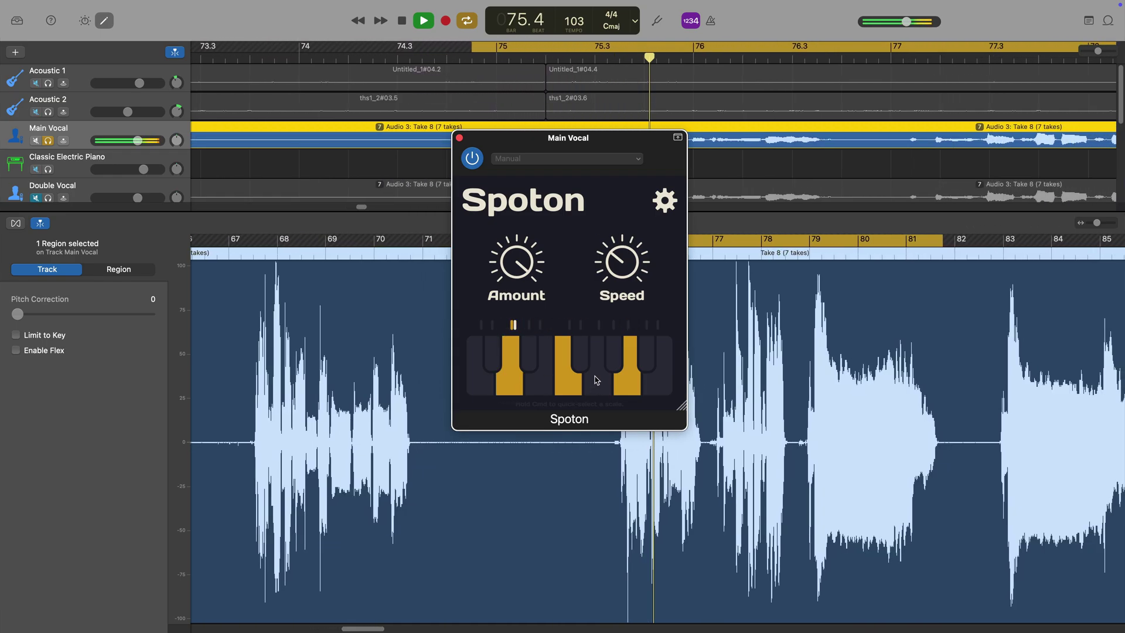
Set Spoton's key to F# minor and raise its Speed to about 57%
key(super)
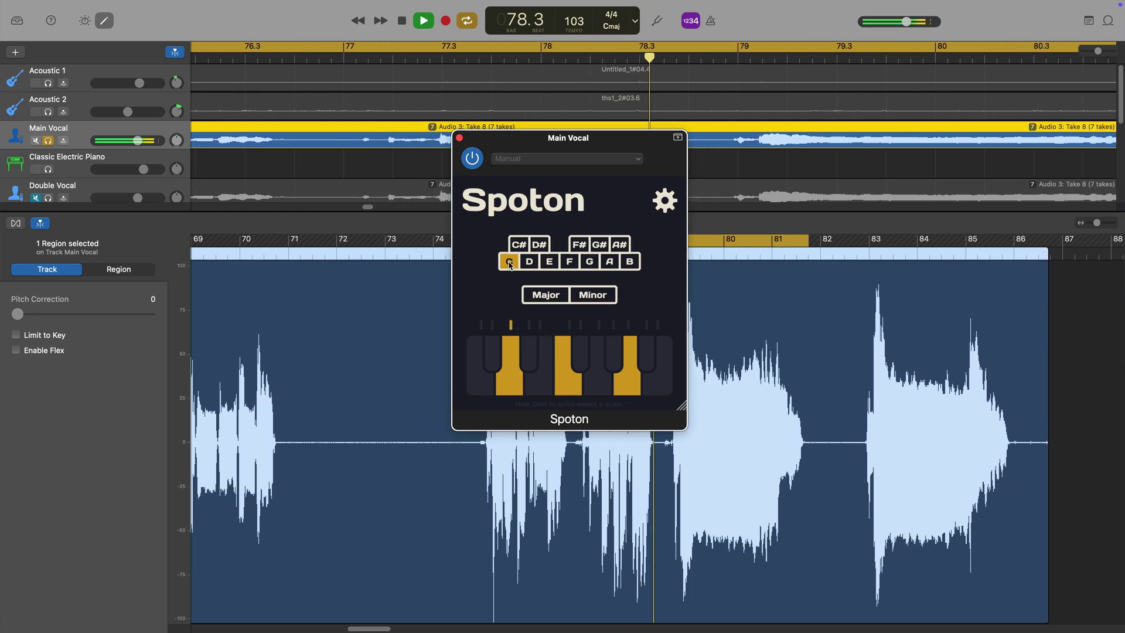
click(546, 297)
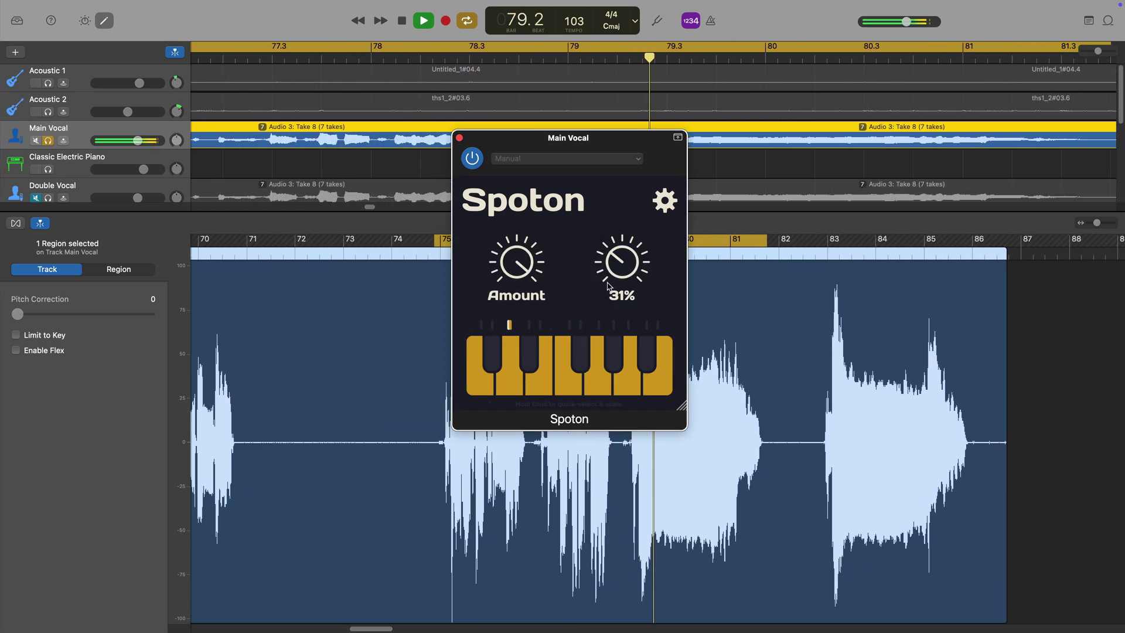
key(super)
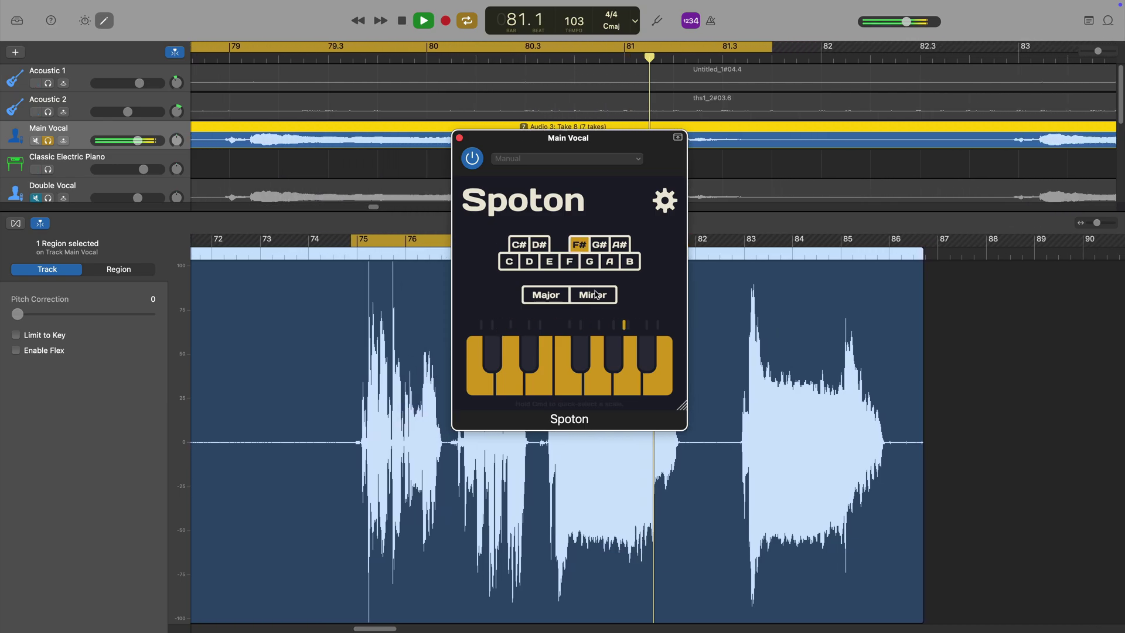
click(595, 294)
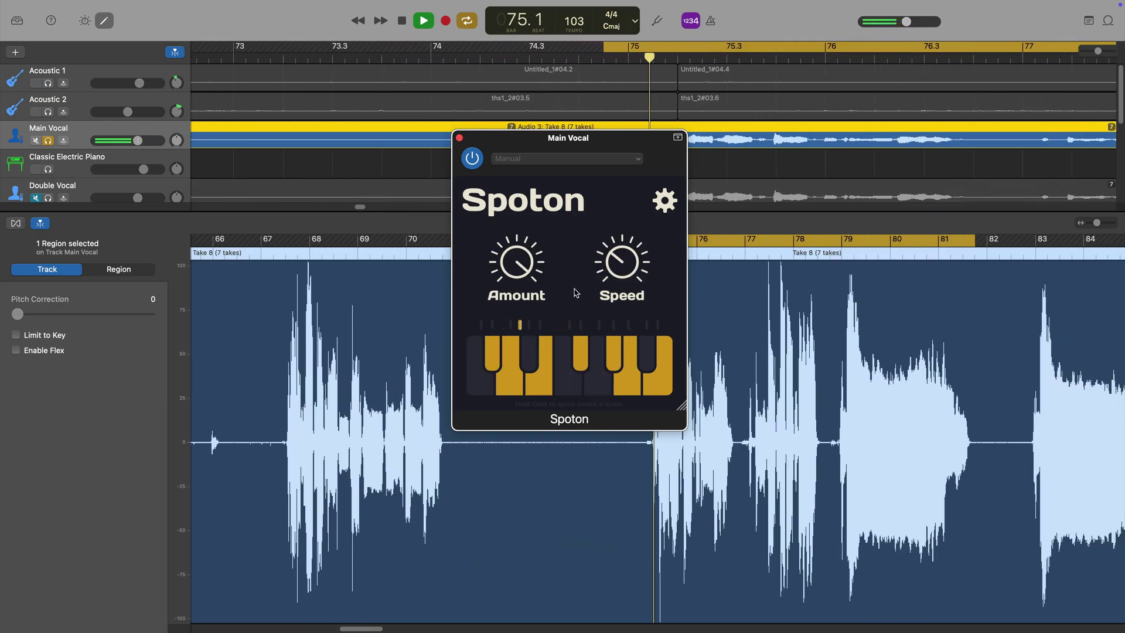
mouse_move(620, 271)
drag(619, 271, 619, 255)
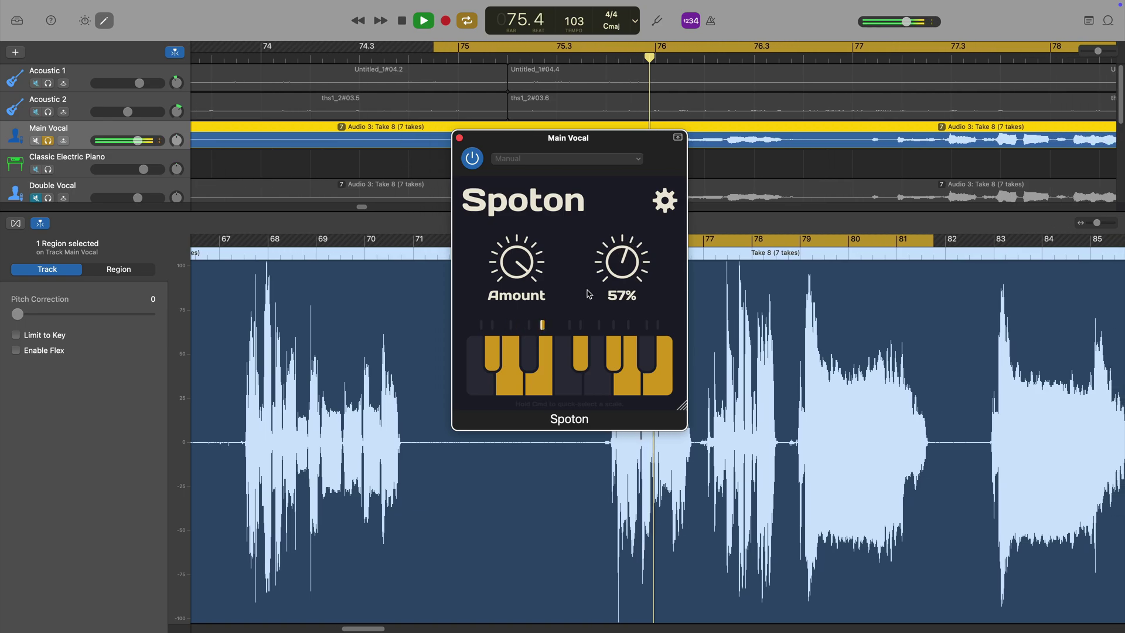
Try G# minor as Spoton's key, then settle on C major
click(567, 291)
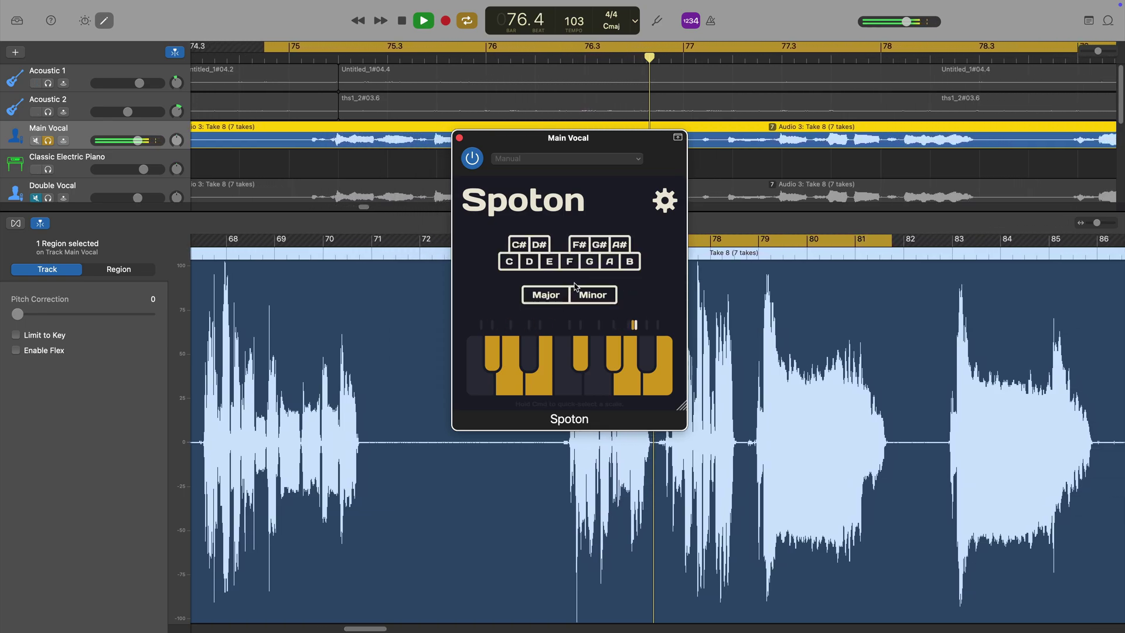
click(599, 244)
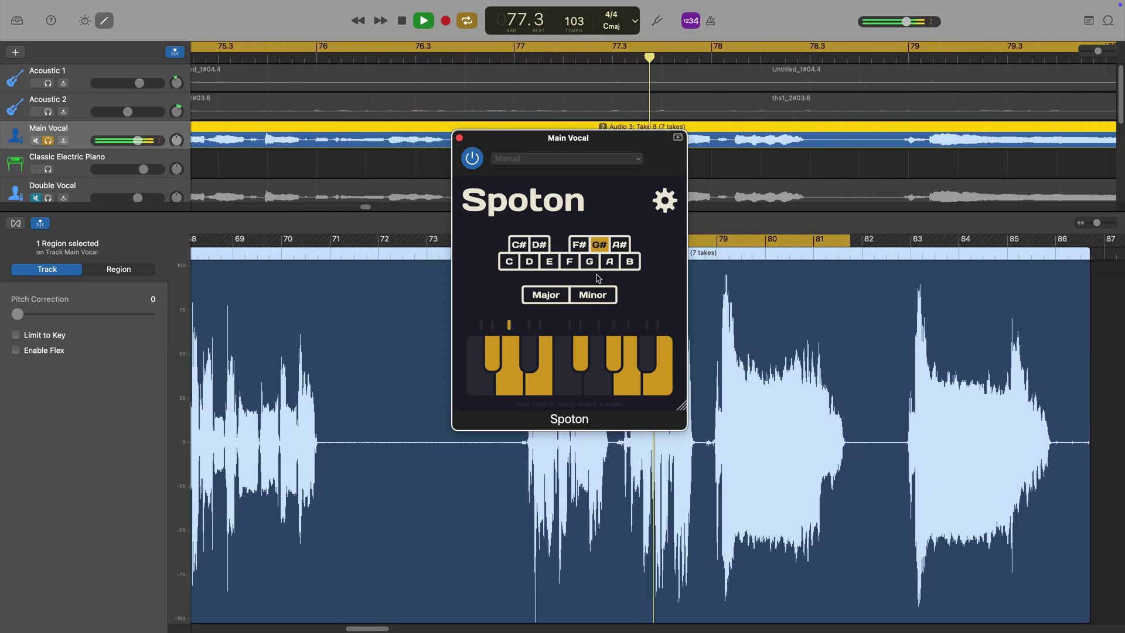
click(590, 295)
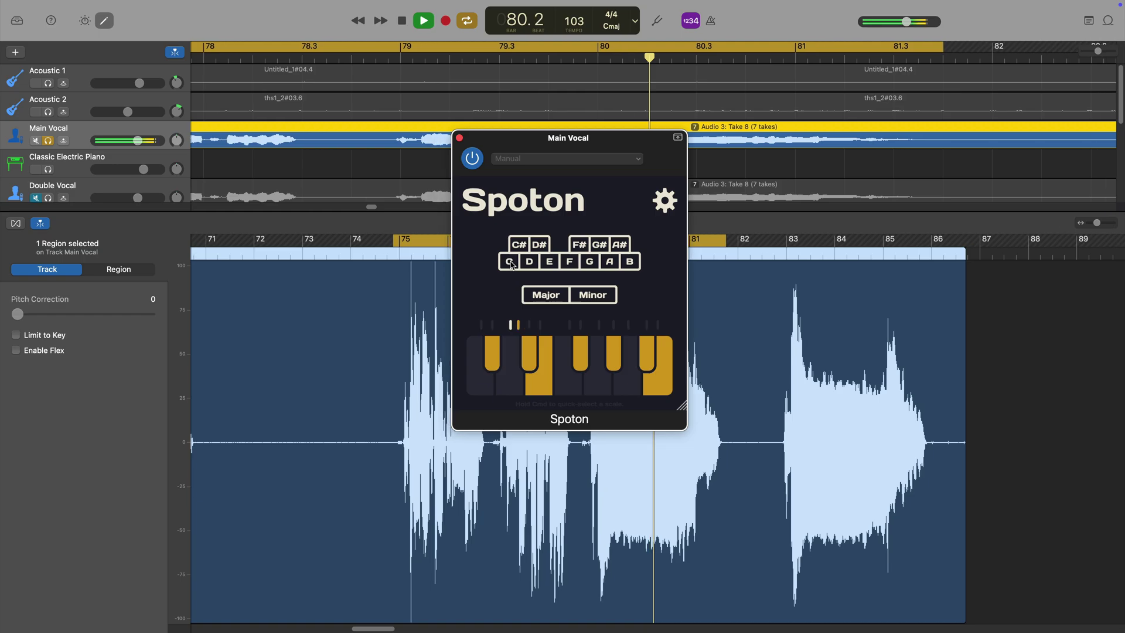
click(510, 261)
click(545, 294)
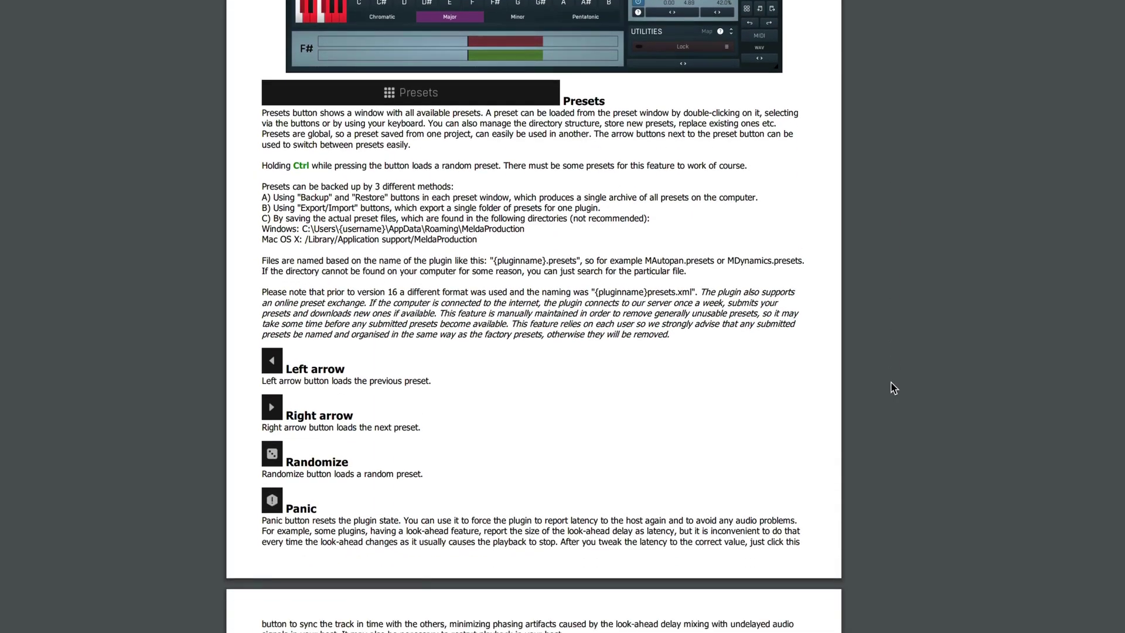
Scroll the MeldaProduction manual through its Presets, Settings and Plugin toolbar sections
scroll(891, 389, down, 8)
scroll(933, 377, down, 10)
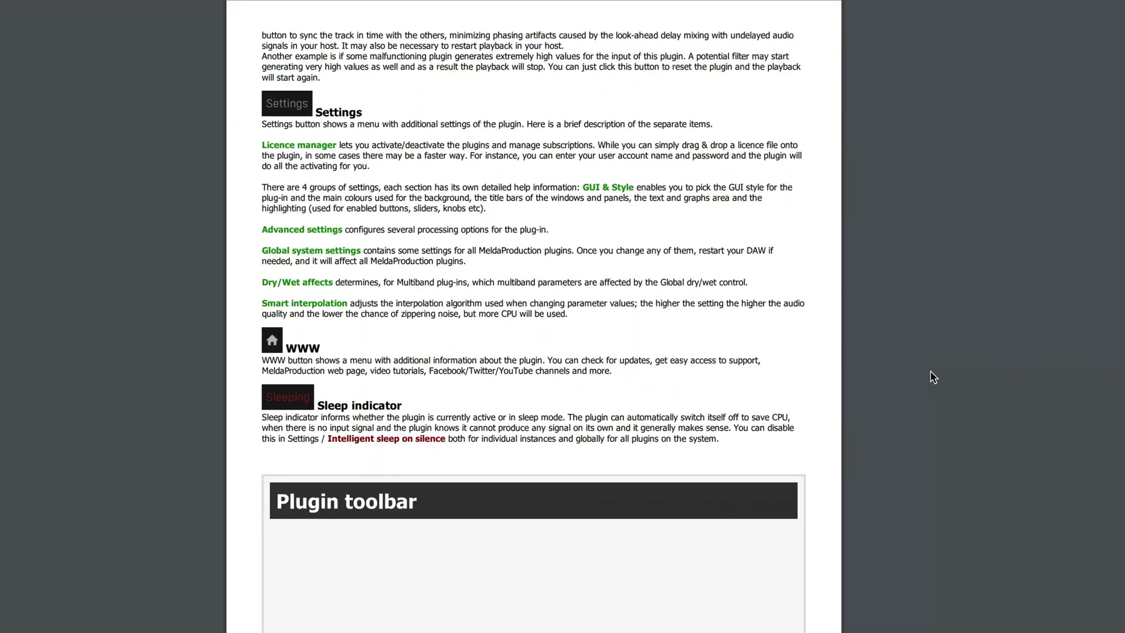
scroll(932, 377, down, 12)
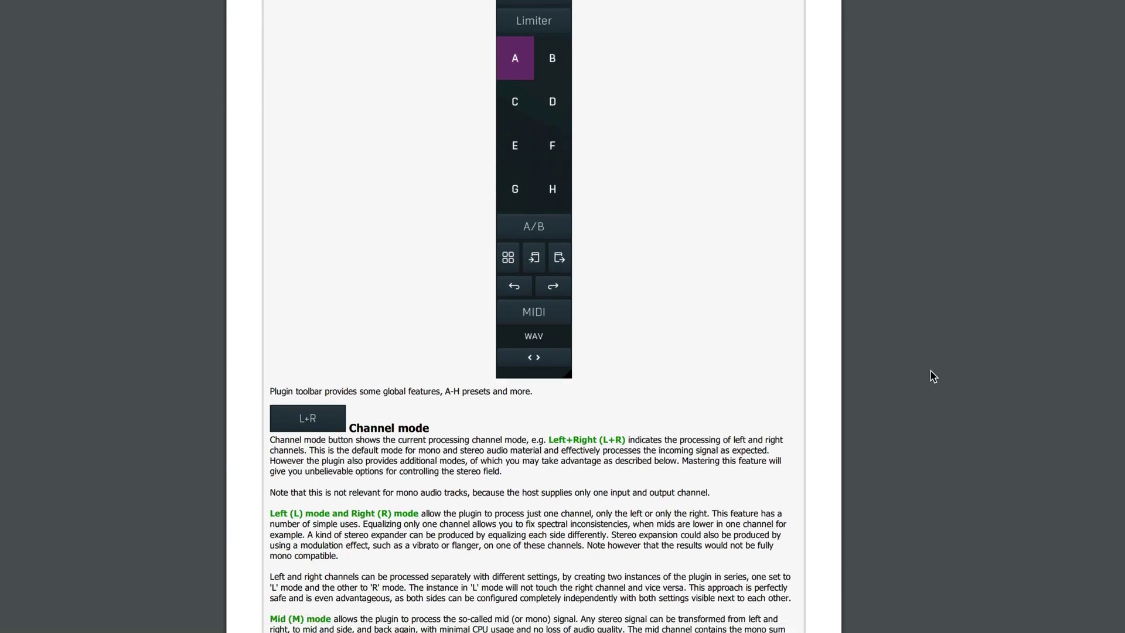
scroll(932, 376, down, 2)
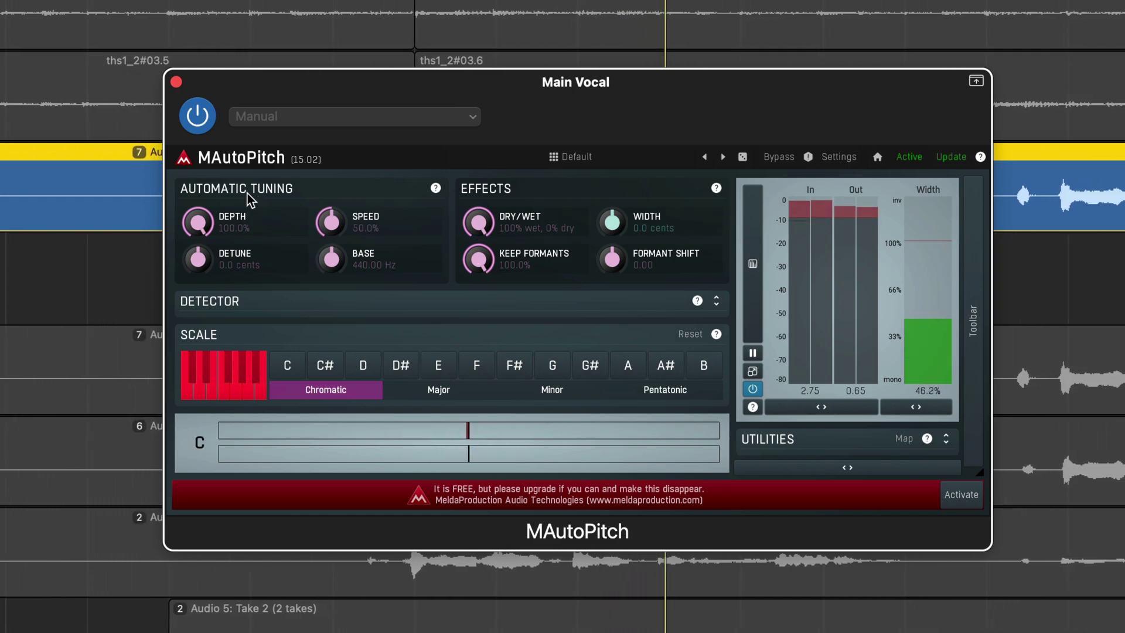
Bypass MAutoPitch on Main Vocal to hear the dry vocal
click(198, 122)
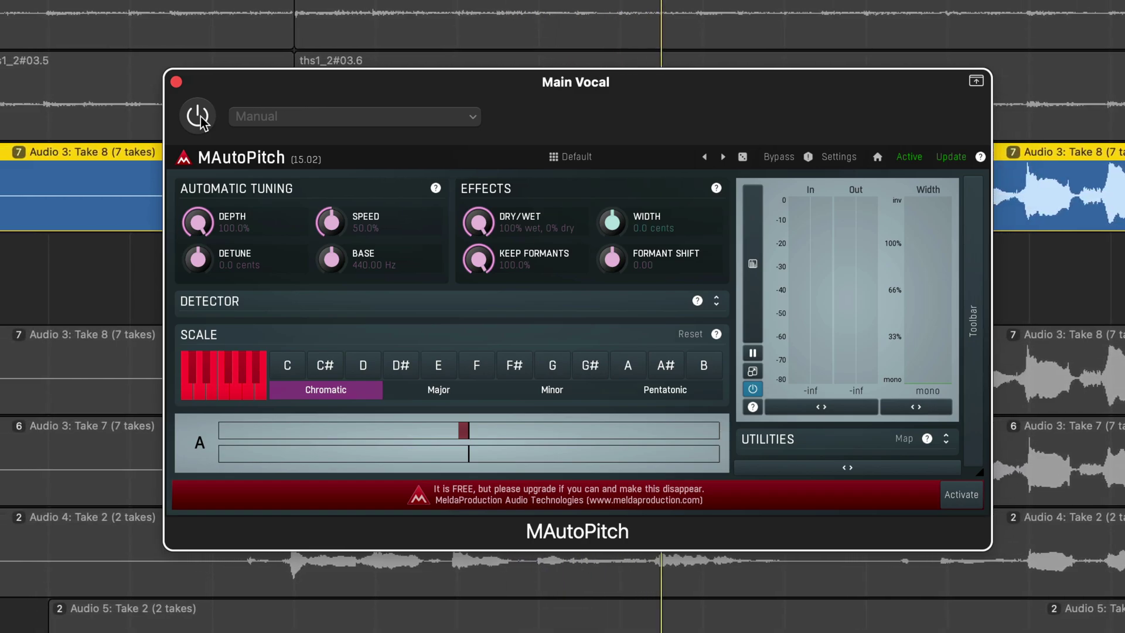
Try MAutoPitch Speed and Depth changes, then re-enable it at 100% Depth and 50% Speed
click(199, 119)
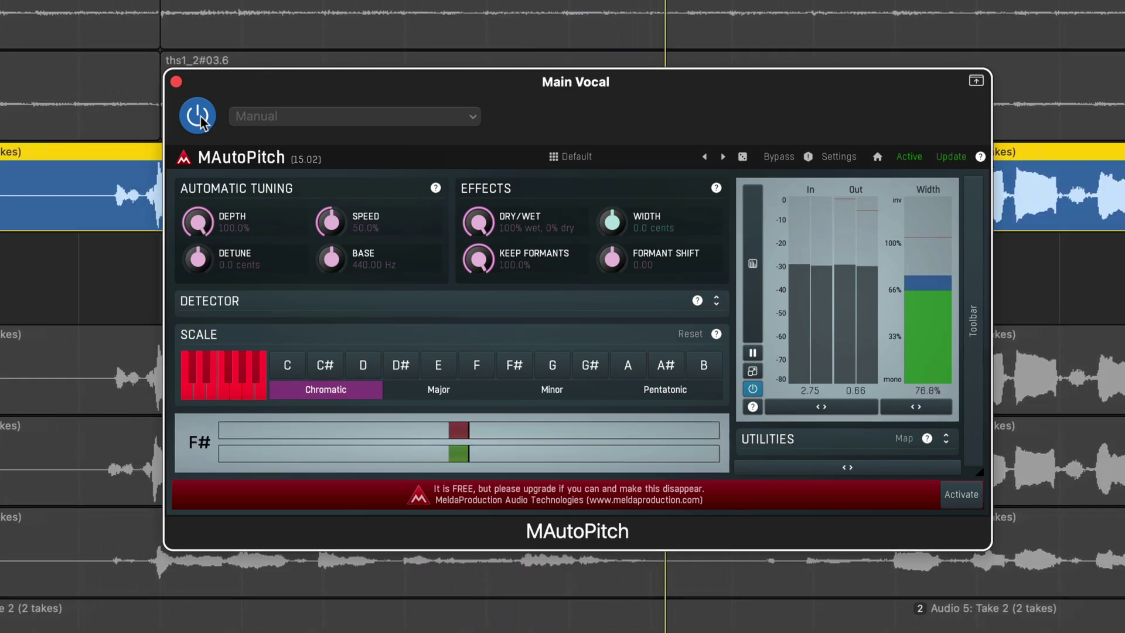
drag(331, 221, 331, 193)
drag(198, 222, 198, 237)
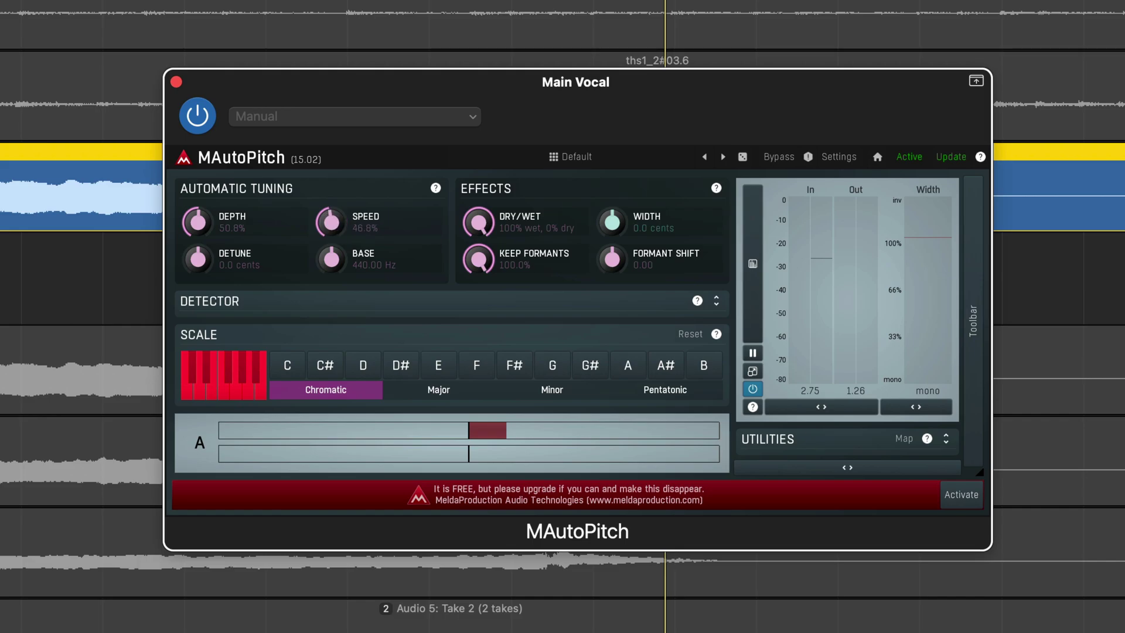
click(199, 120)
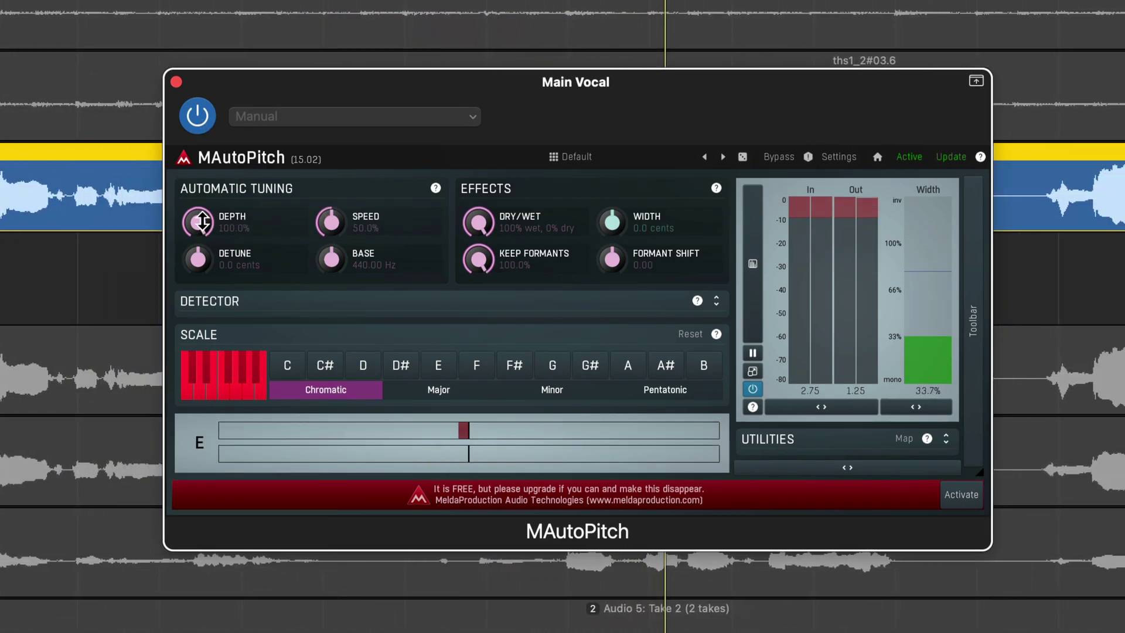
Dial MAutoPitch to 50.8% Depth and 38.4% Speed, and lower Formant Shift to -8.93
drag(325, 219, 357, 121)
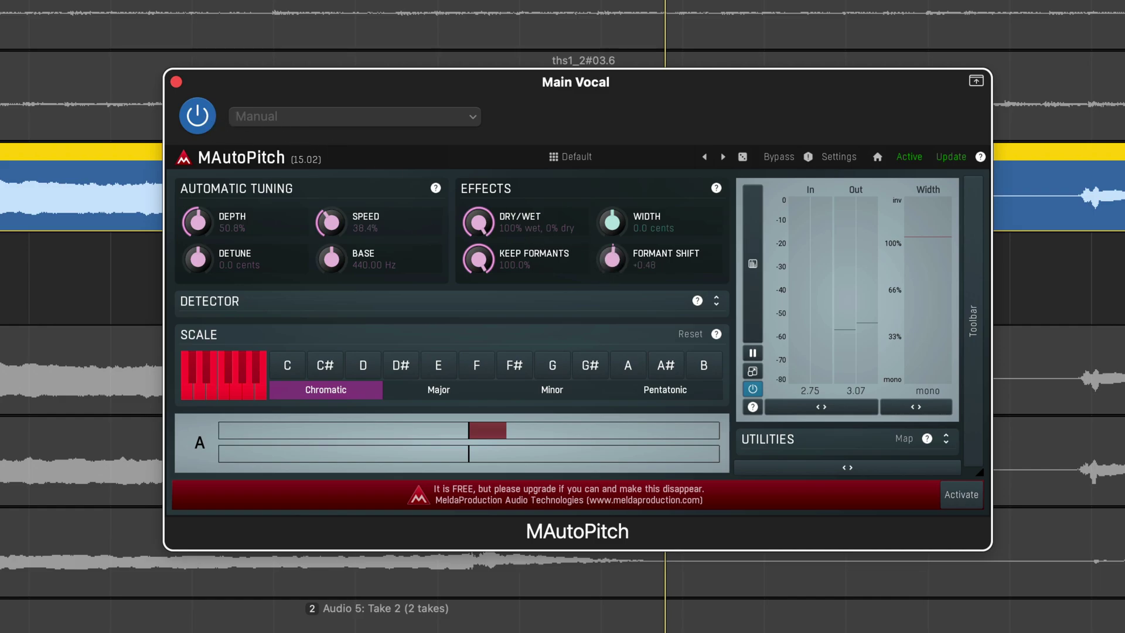
drag(610, 267, 610, 303)
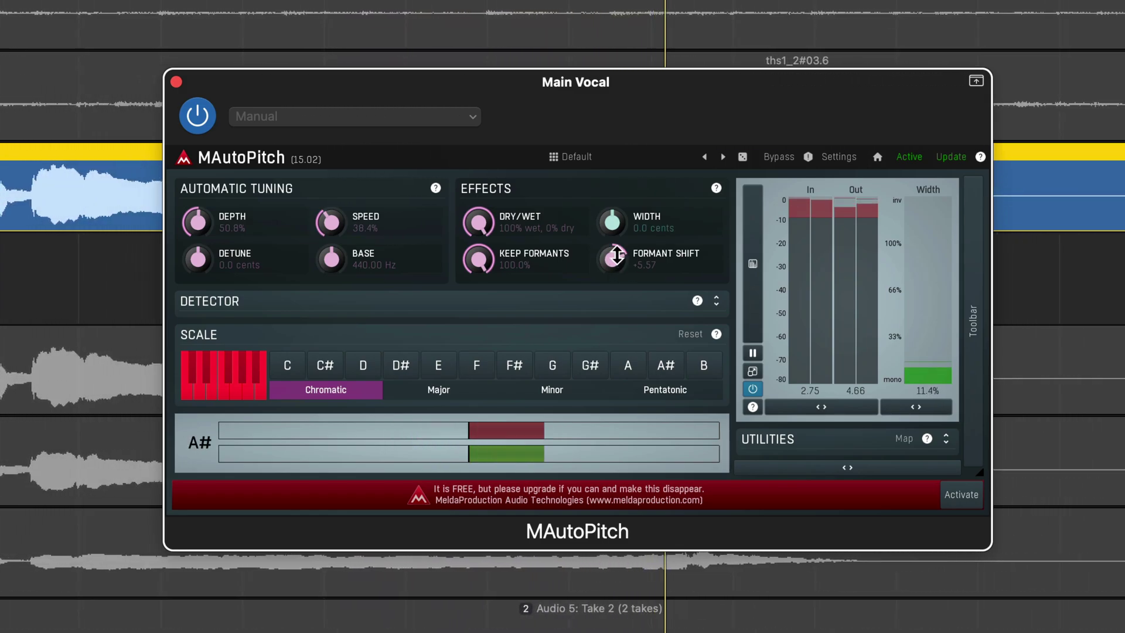
drag(610, 257, 610, 315)
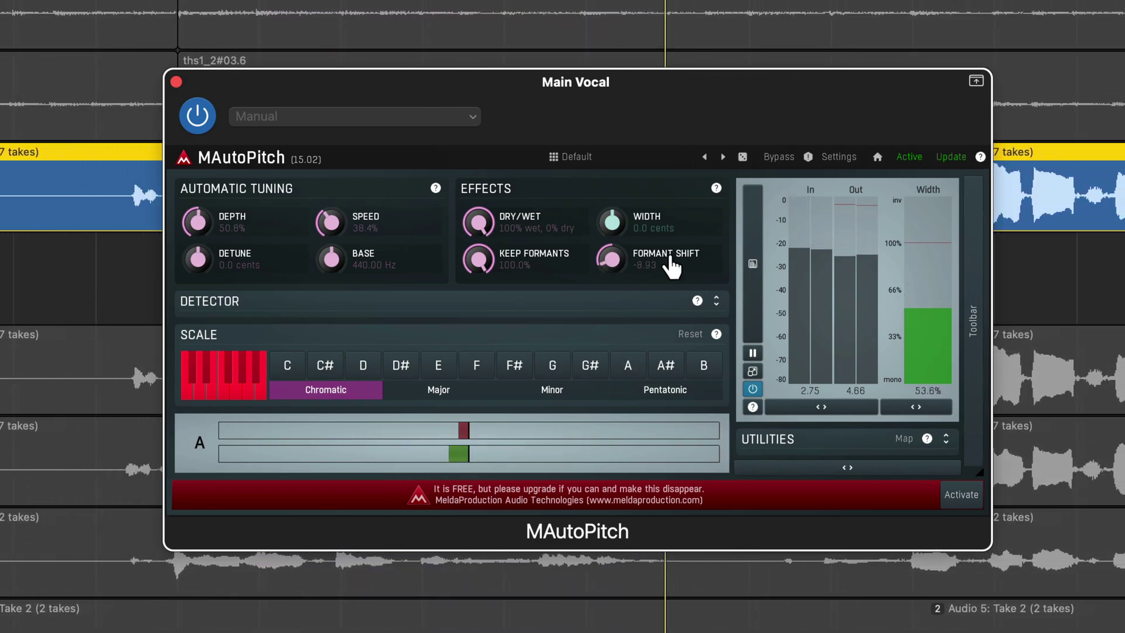
drag(661, 252, 662, 203)
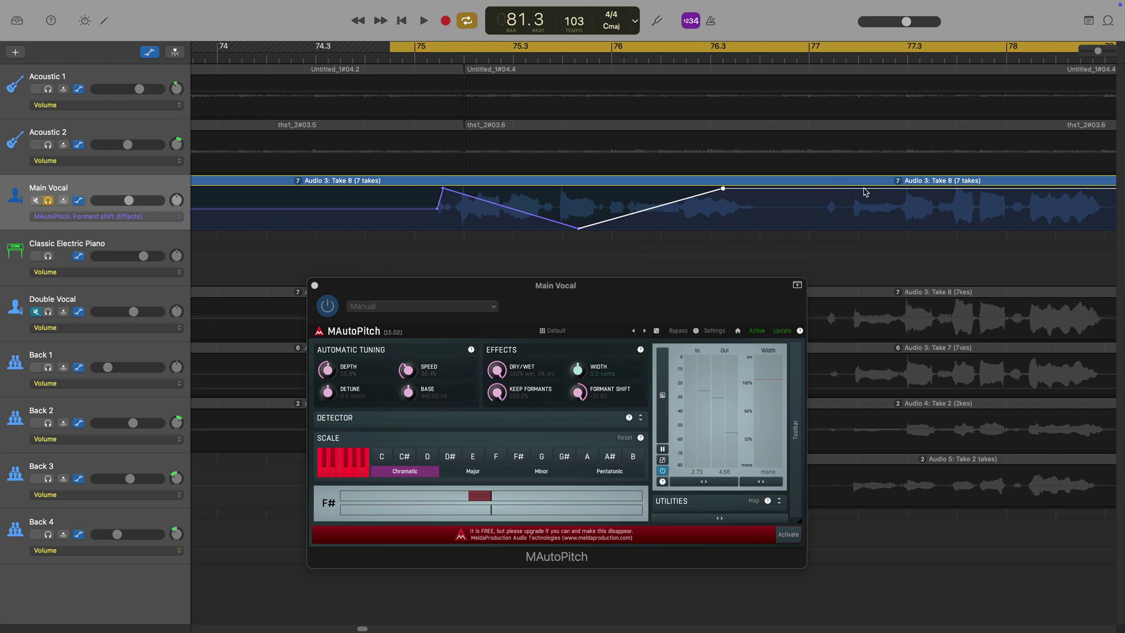
Draw Main Vocal formant-shift automation from -12 to +12, play the loop, then hide automation
drag(865, 192, 900, 241)
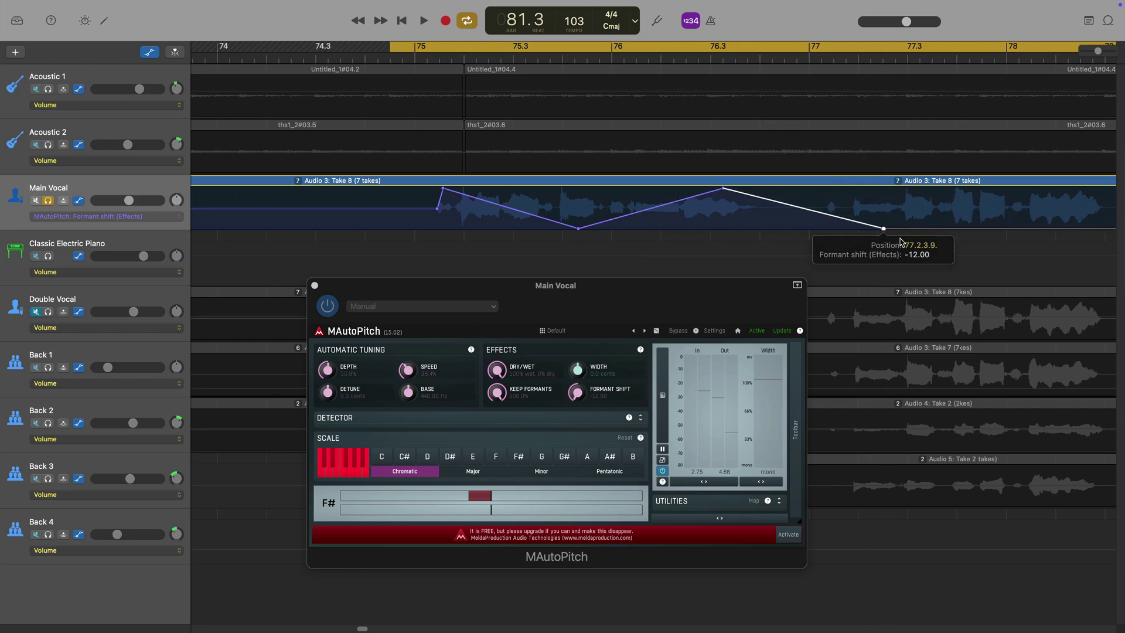
drag(1037, 230, 1054, 231)
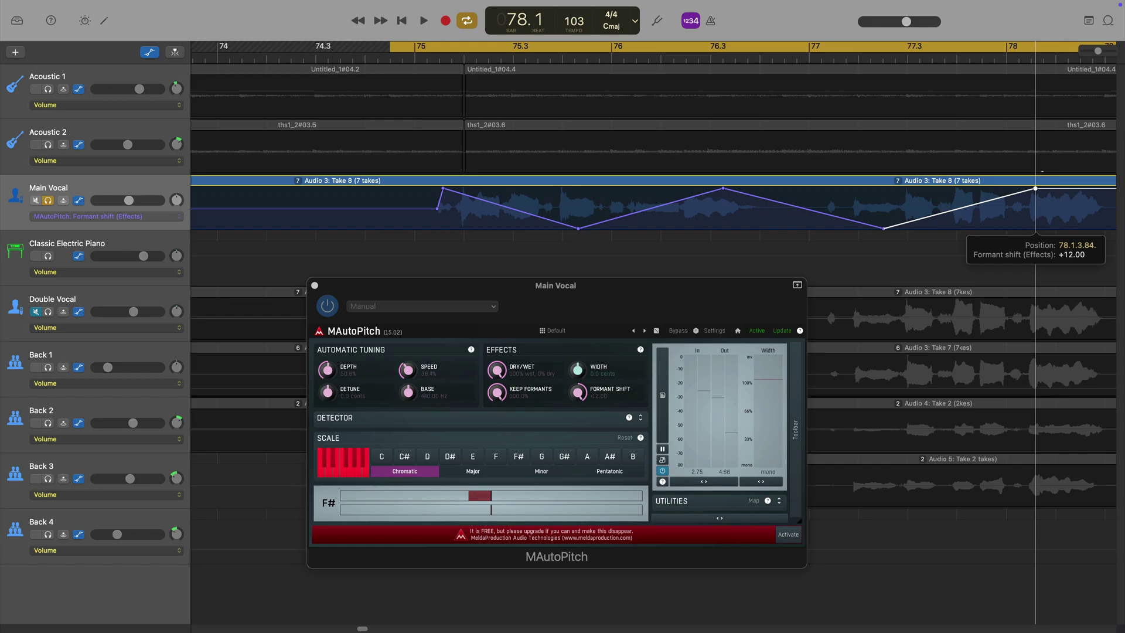
key(space)
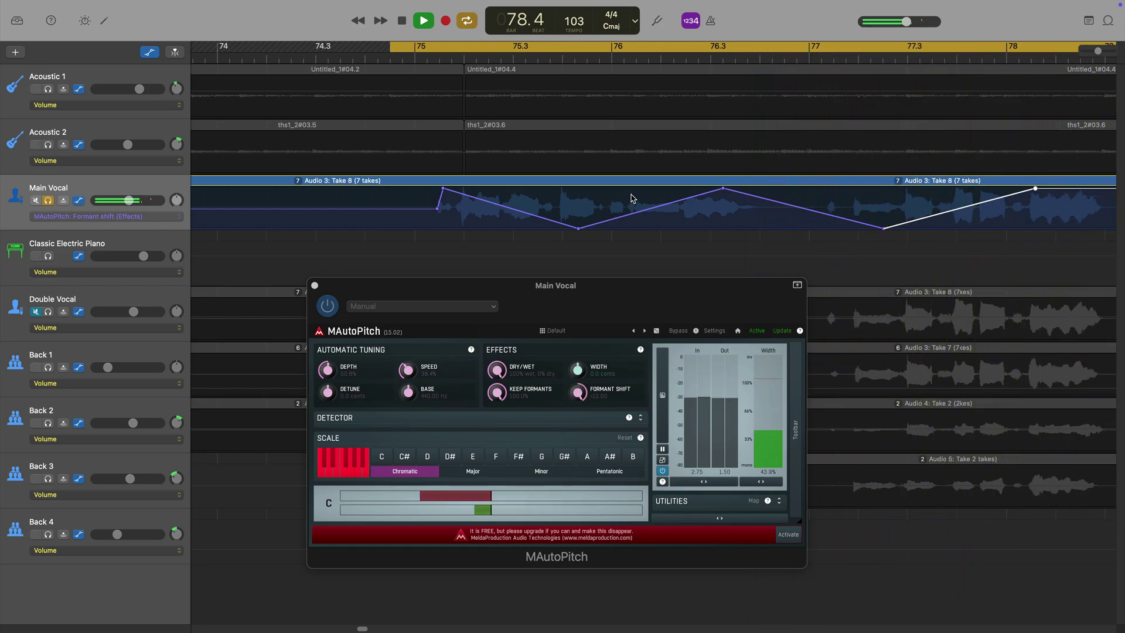
key(space)
key(a)
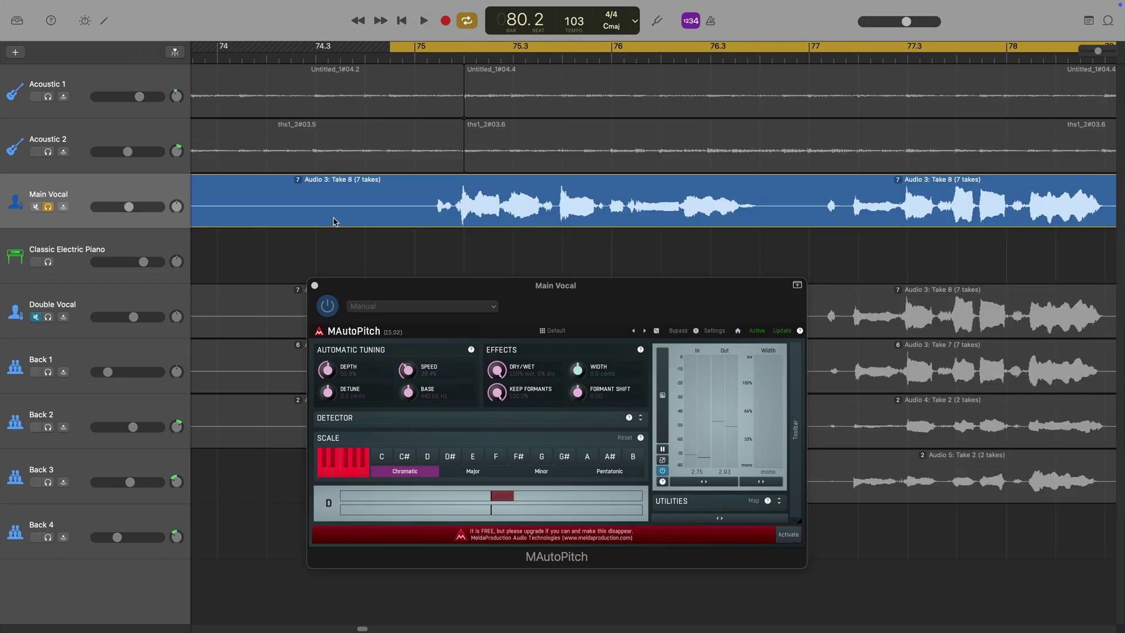
drag(591, 290, 611, 256)
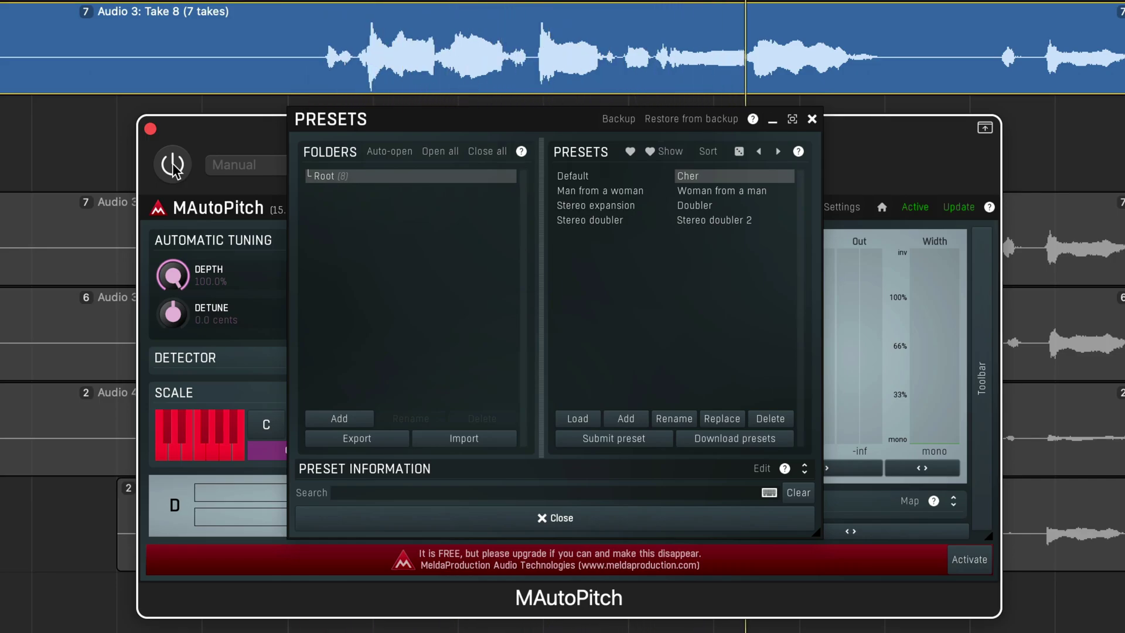
Enable MAutoPitch and compare the Woman from a man preset against the dry vocal
click(173, 165)
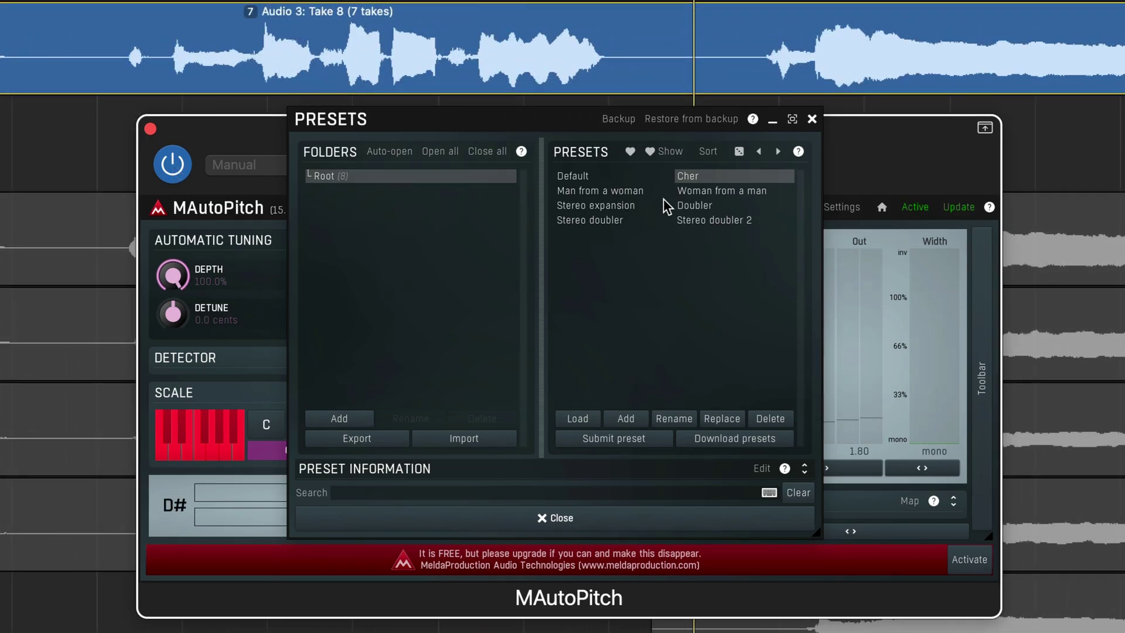
click(708, 191)
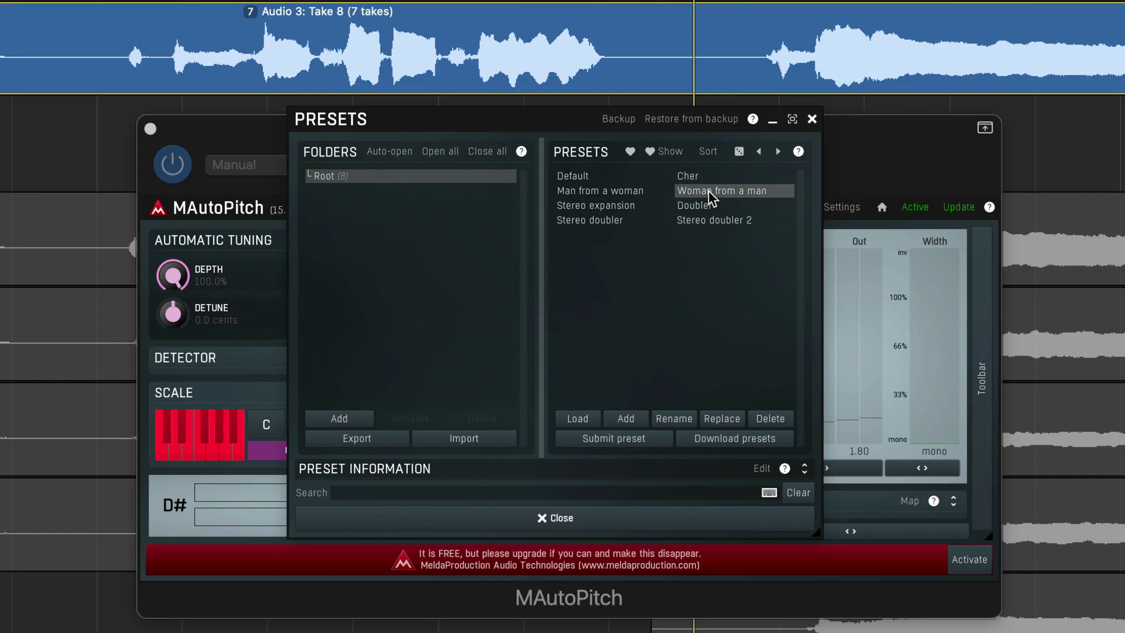
click(182, 167)
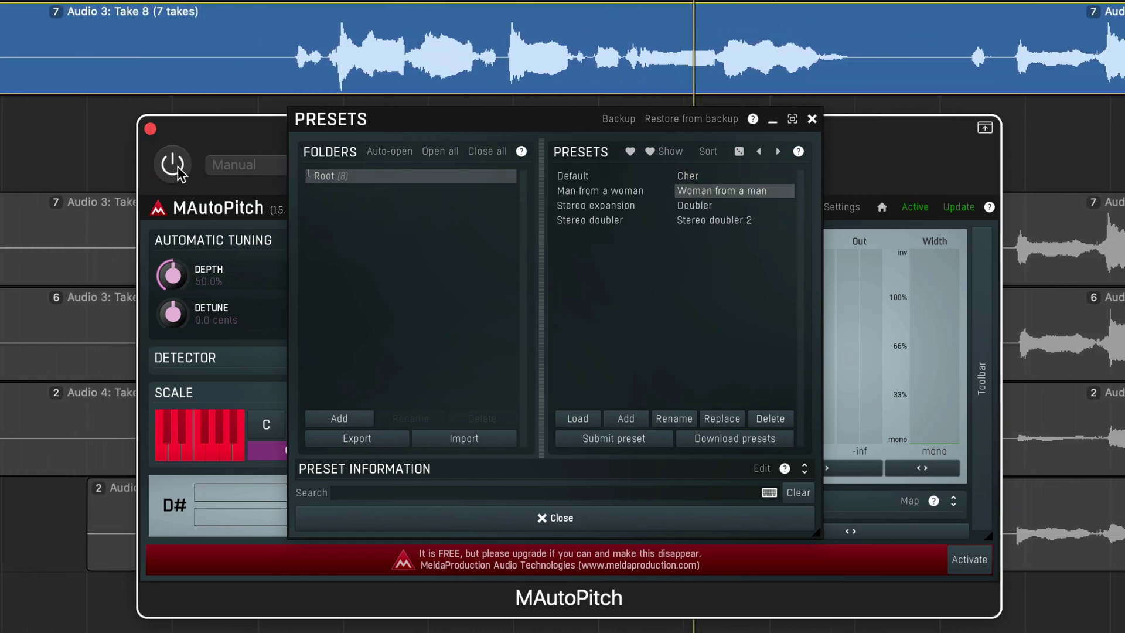
click(173, 165)
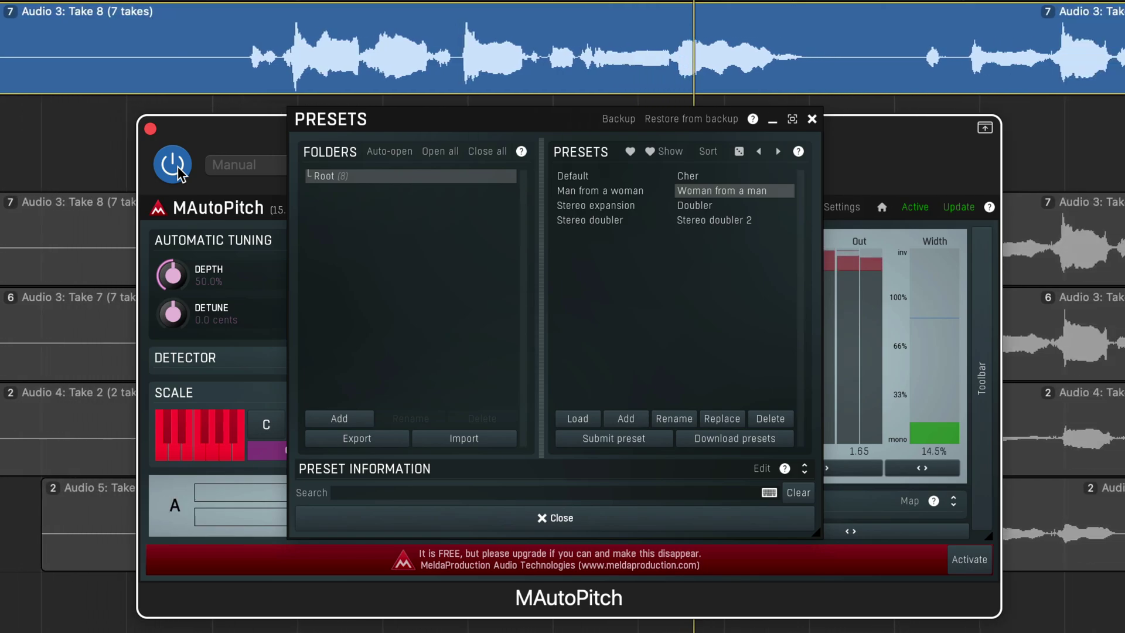
Audition Man from a woman, then load Stereo doubler 2 and leave MAutoPitch bypassed
click(577, 188)
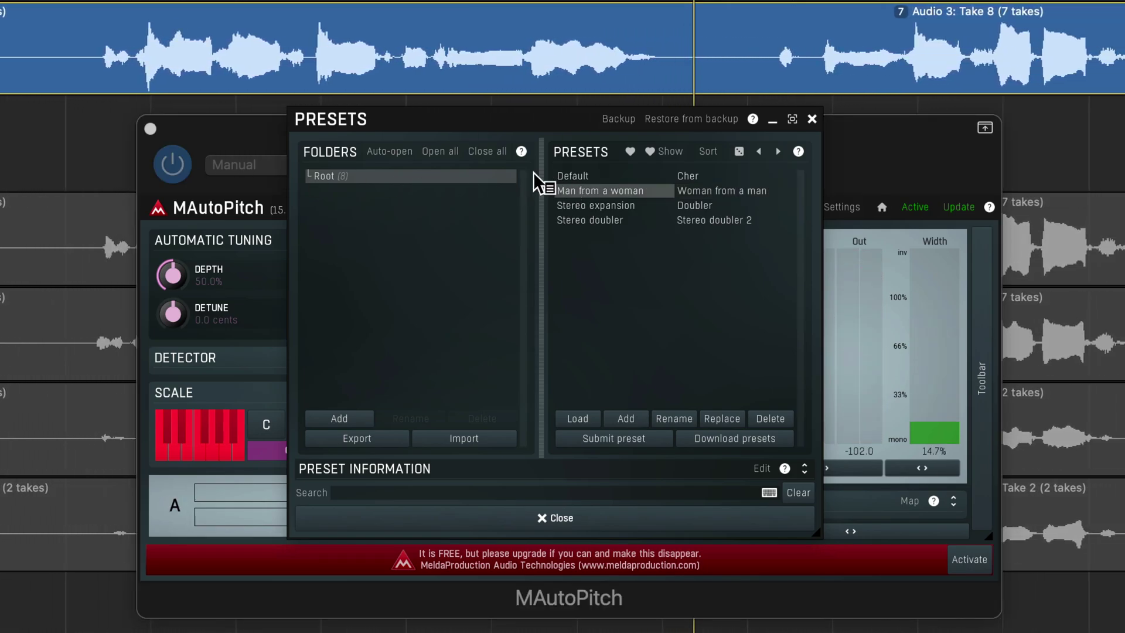
click(179, 172)
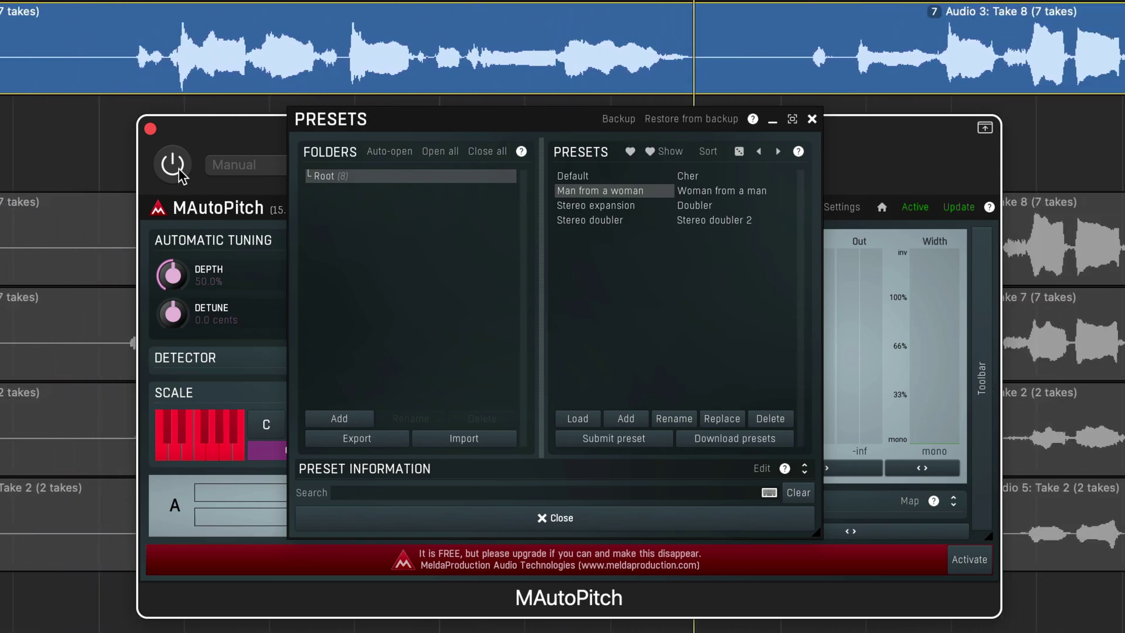
click(173, 164)
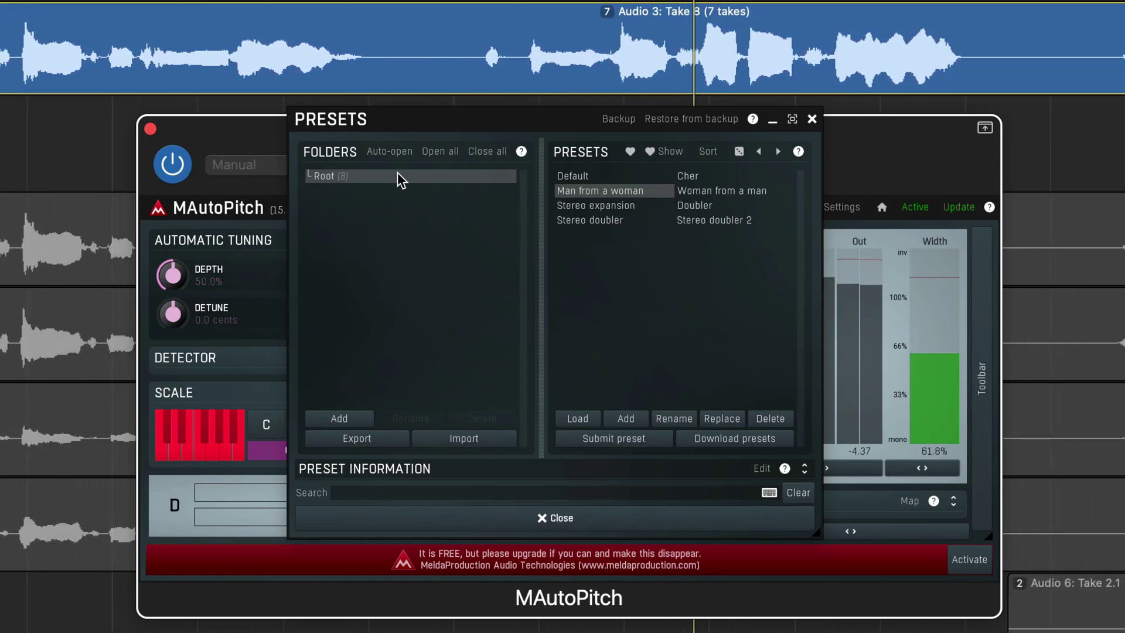
click(710, 221)
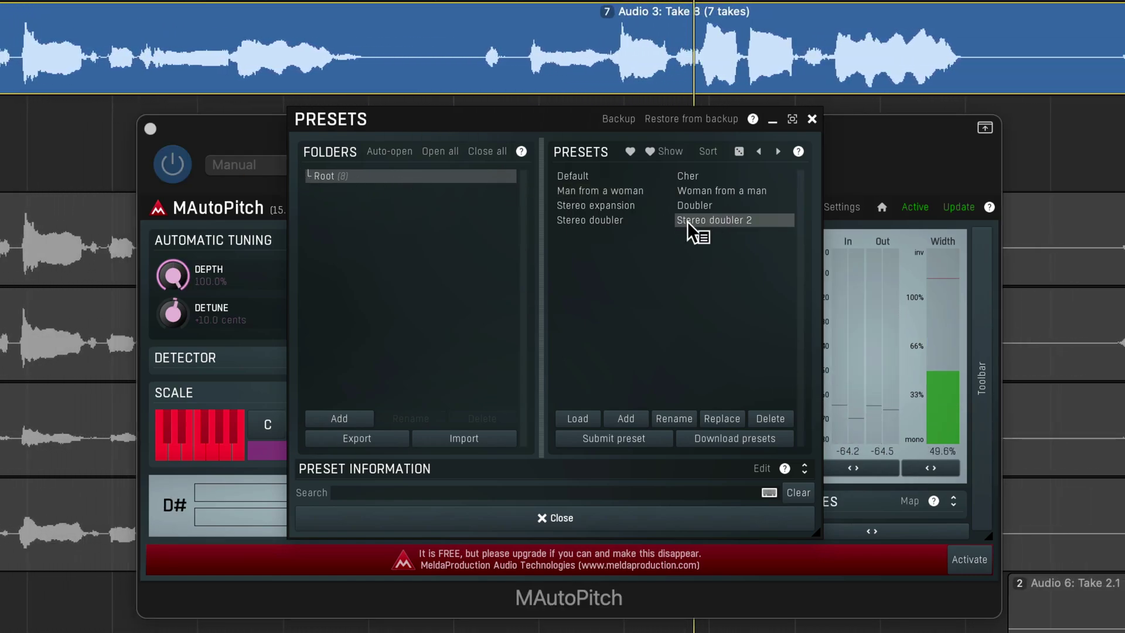
click(177, 175)
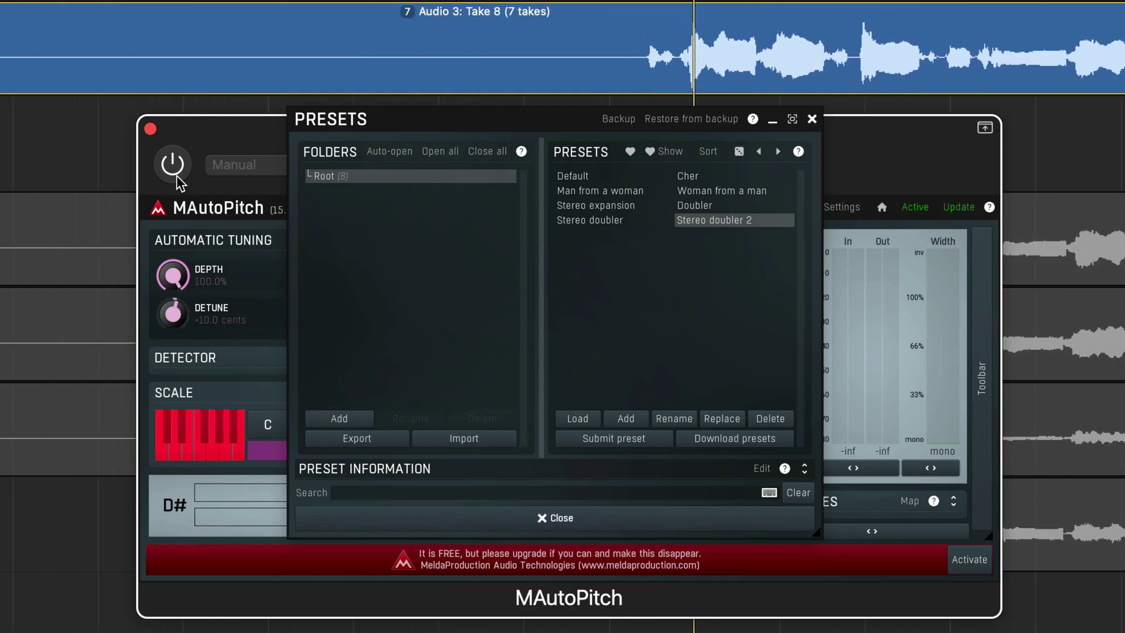